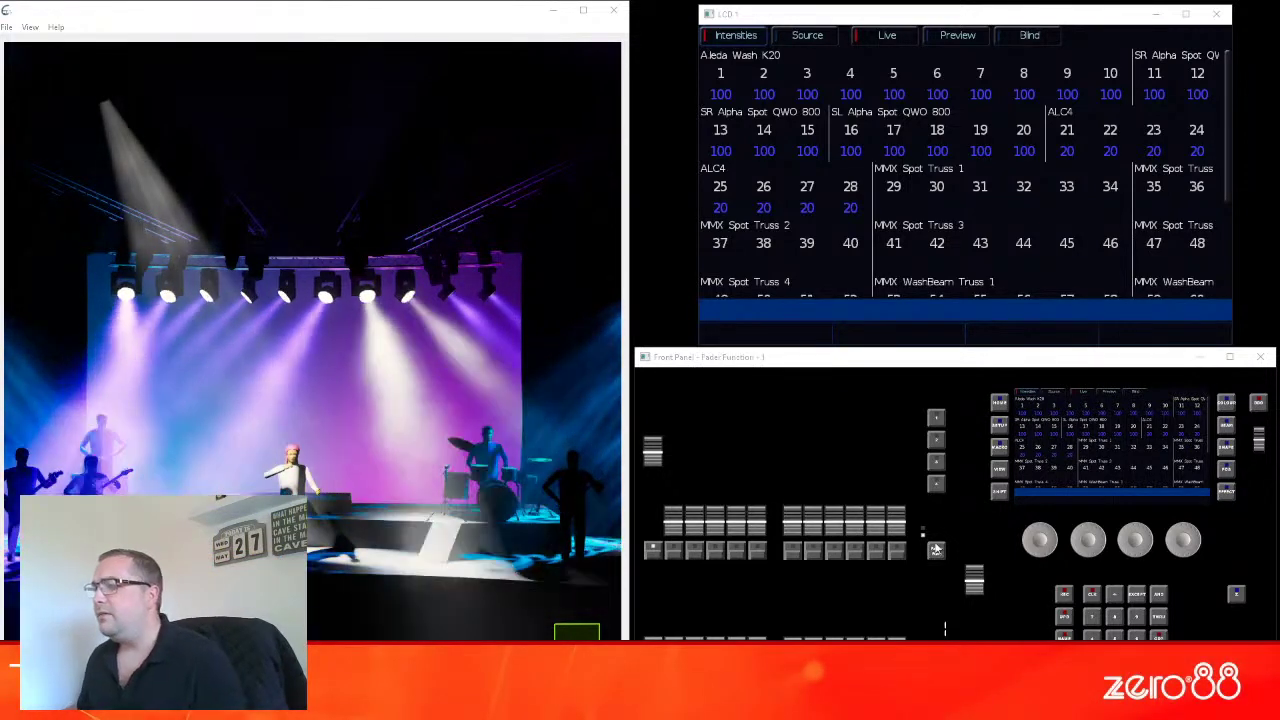
Pull the Front Panel playback fader to zero to black out the rig.
left_click(630, 455)
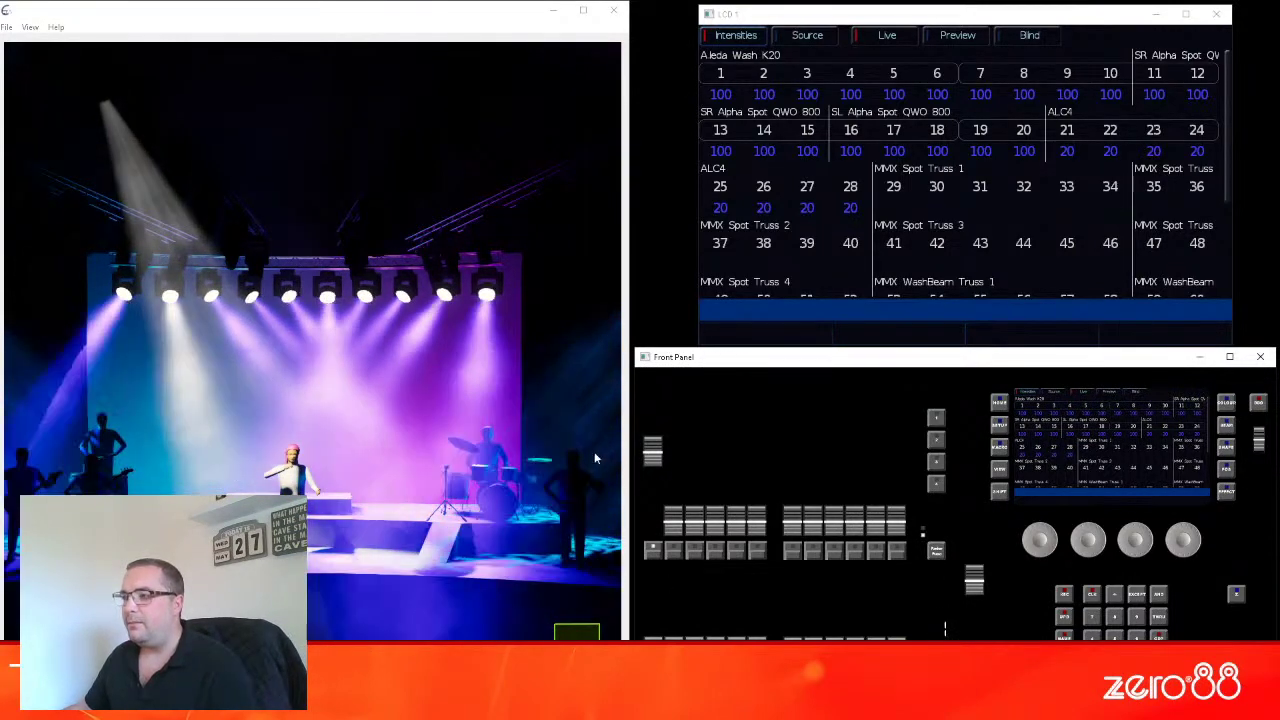
left_click_drag(652, 455, 657, 535)
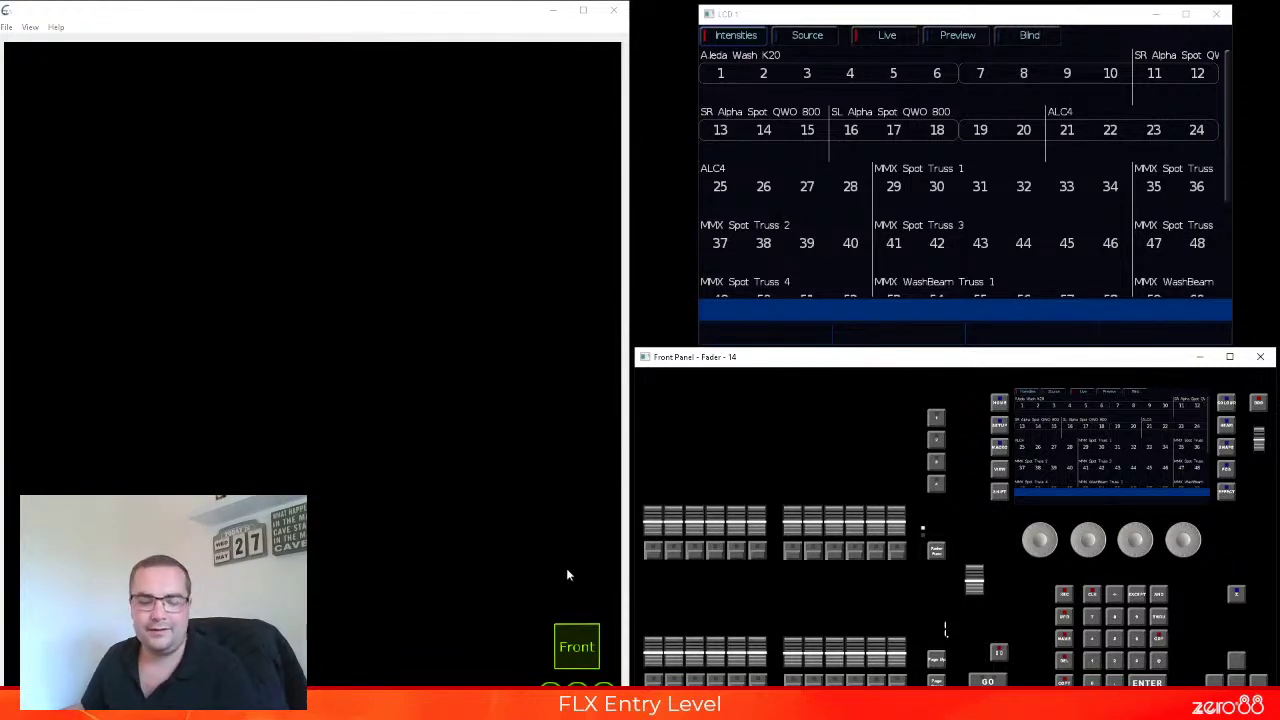
Select and raise fixtures 5, 3, 1, 9 and 11 with their front-panel faders.
left_click(736, 548)
left_click(694, 548)
left_click_drag(694, 522, 680, 400)
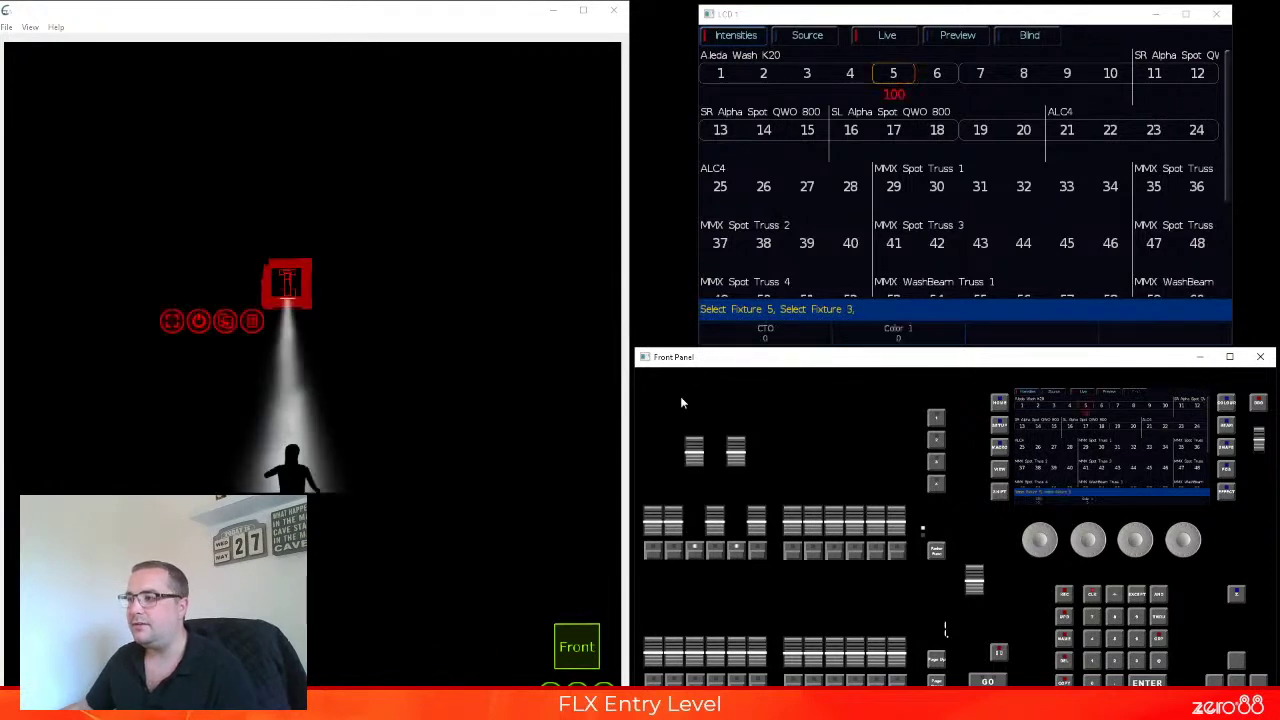
left_click(652, 548)
left_click_drag(652, 522, 652, 450)
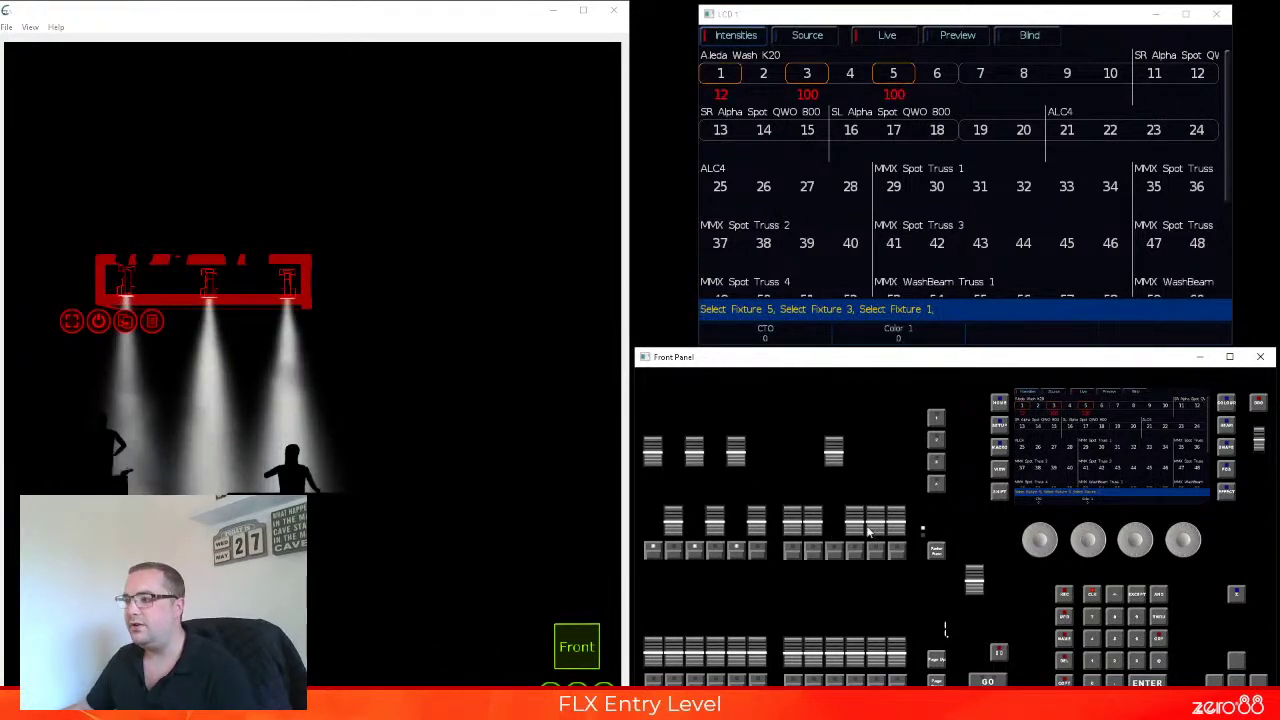
left_click(875, 548)
left_click_drag(875, 522, 875, 450)
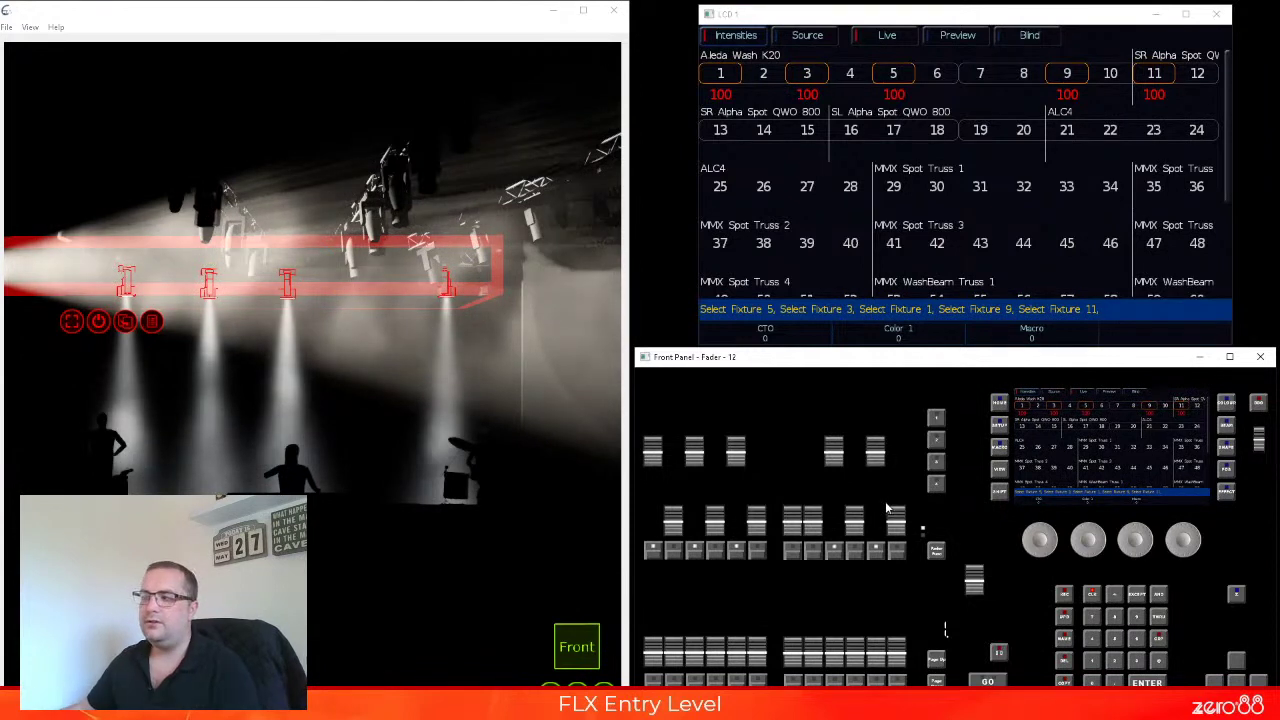
left_click(874, 548)
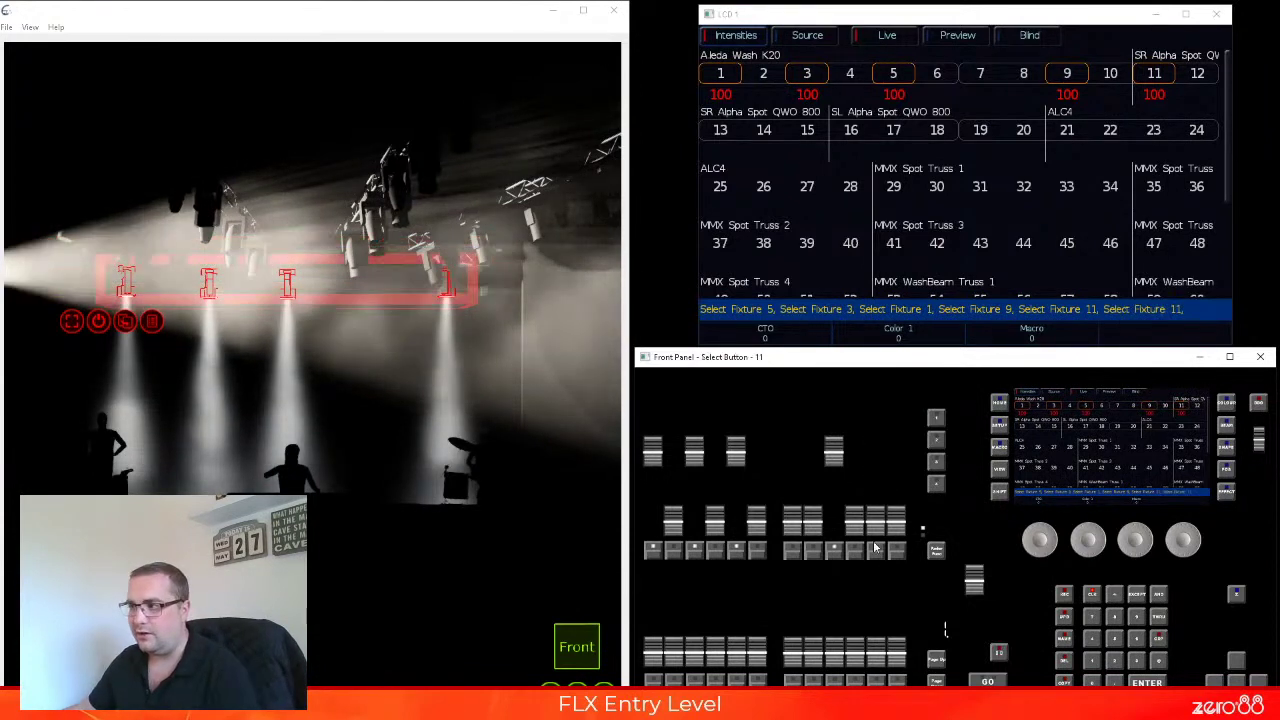
Lower fixtures 11, 9, 5, 3 and 1 to 0, then bring fixture 1 back to full.
left_click_drag(833, 450, 833, 520)
left_click_drag(694, 450, 694, 520)
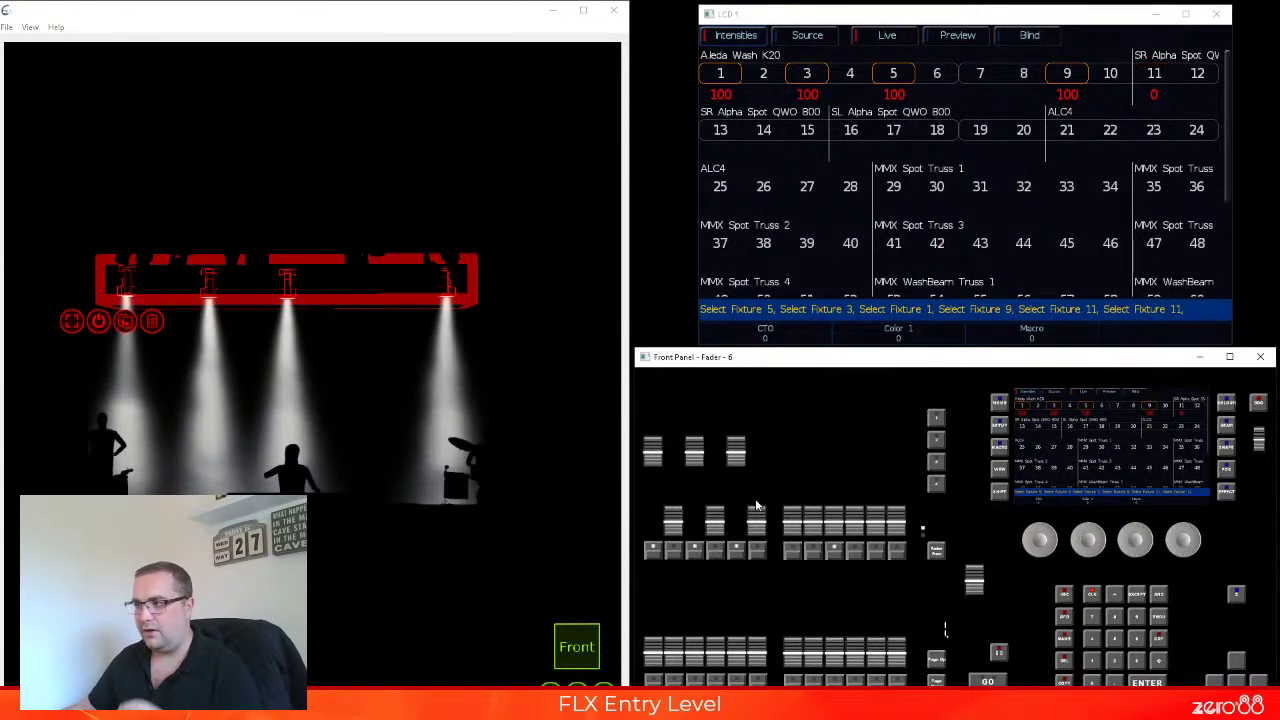
left_click_drag(735, 450, 735, 520)
left_click(652, 452)
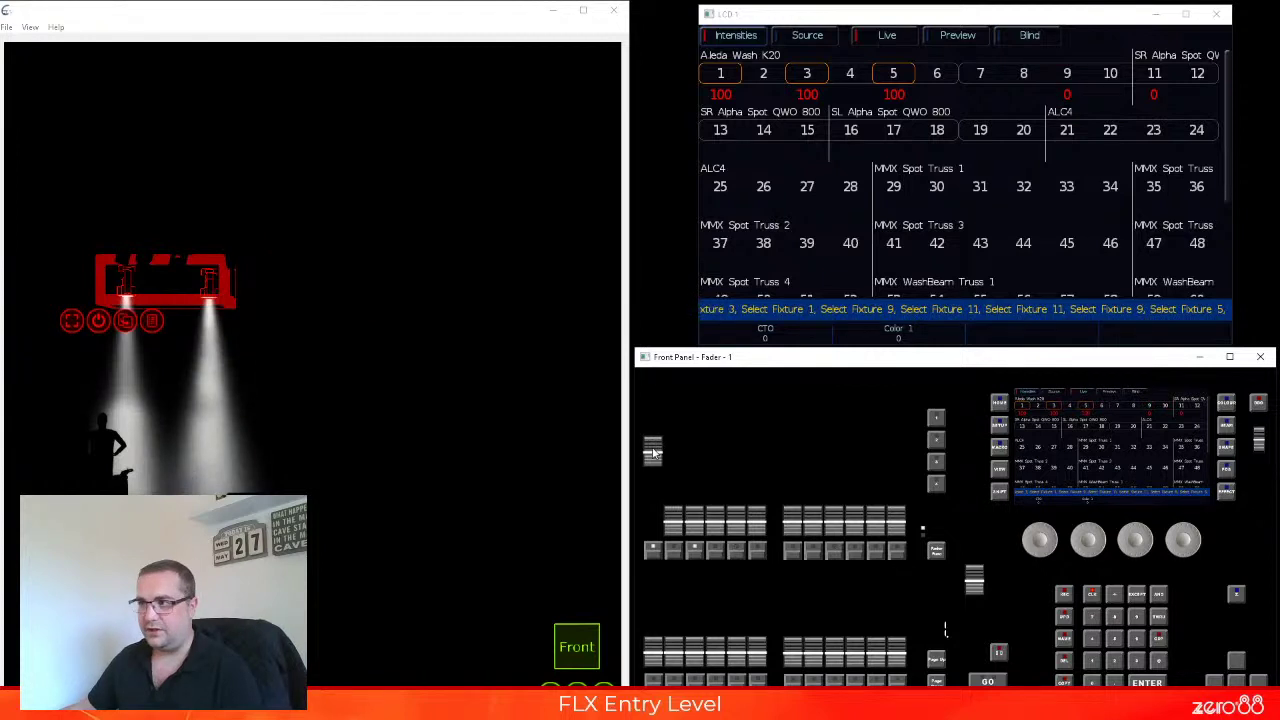
left_click(653, 452)
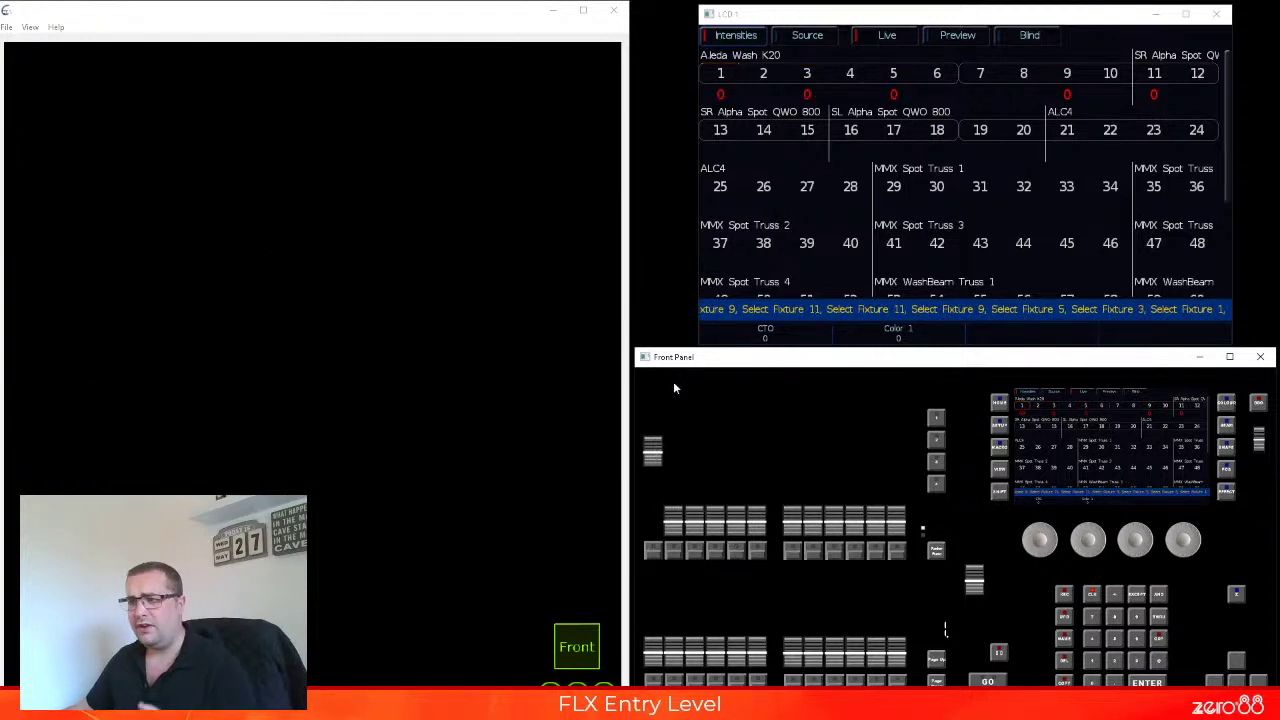
left_click(653, 452)
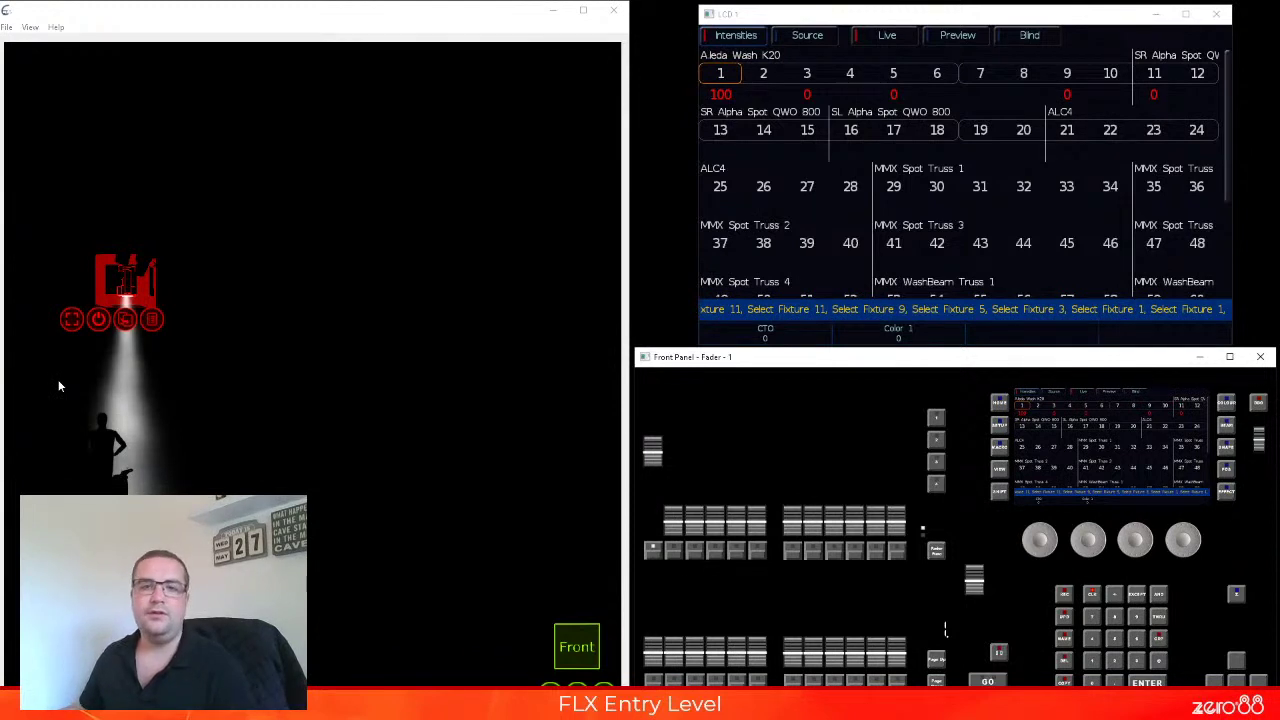
Dim fixture 1 to about 51%, then press Clear to release it to 0.
left_click_drag(652, 452, 652, 520)
left_click(645, 548)
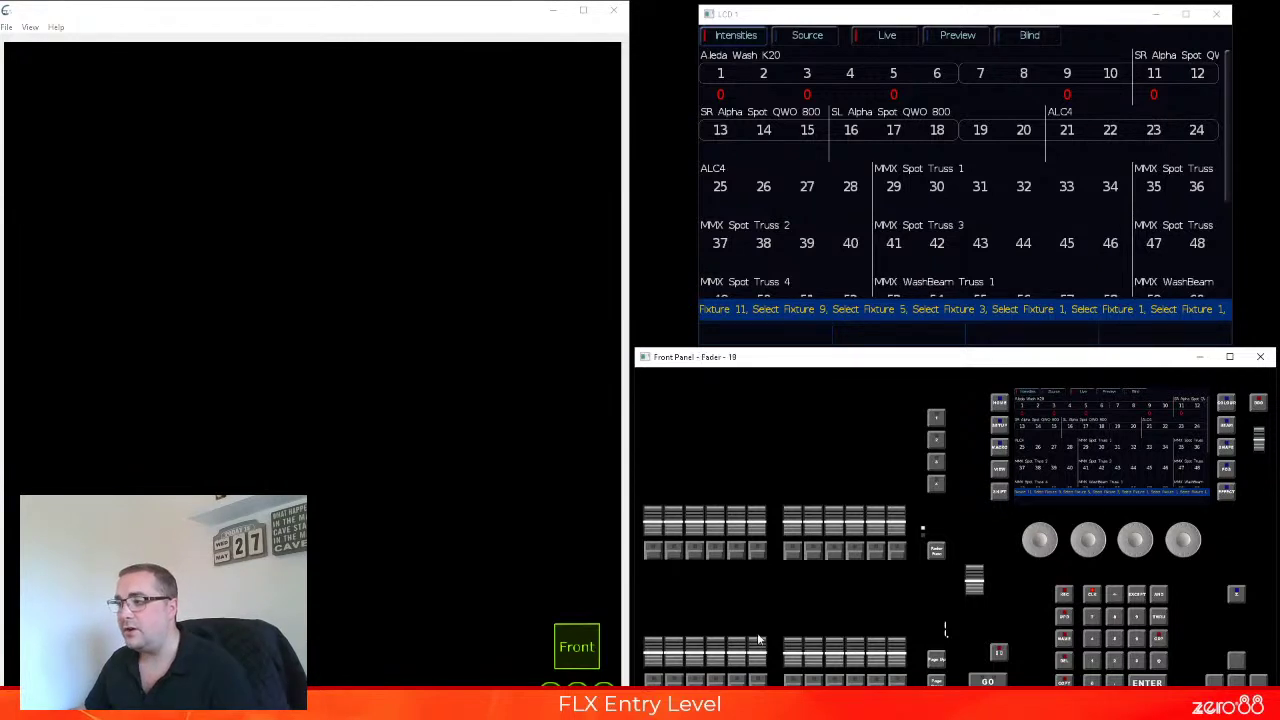
Select fixtures 3, 5, 8, 10 and 11 together on the Front Panel.
left_click(703, 556)
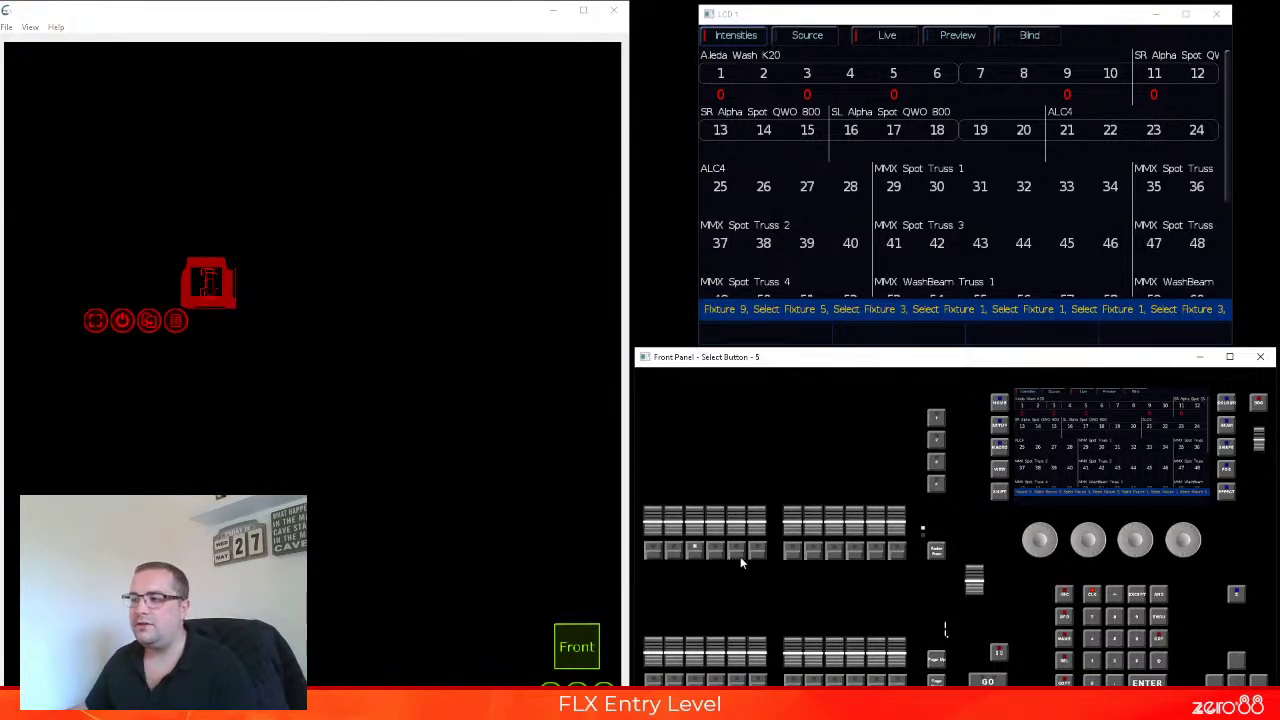
left_click(812, 550)
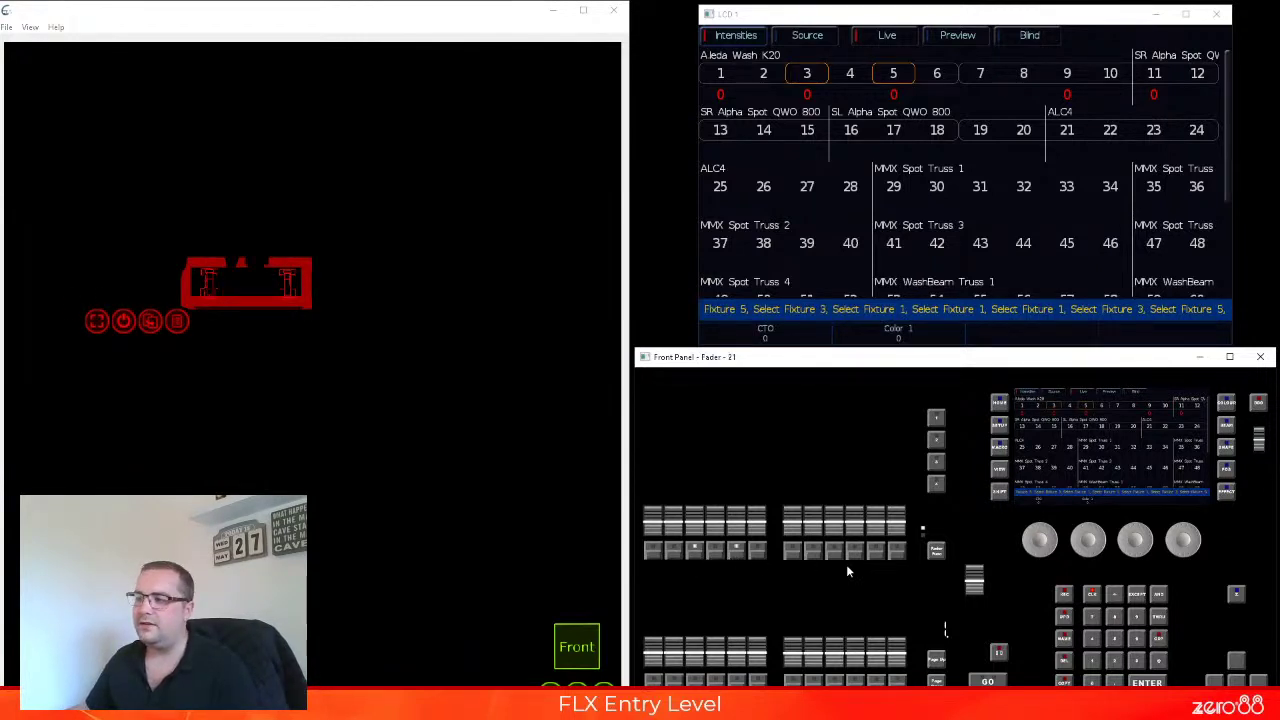
left_click(852, 554)
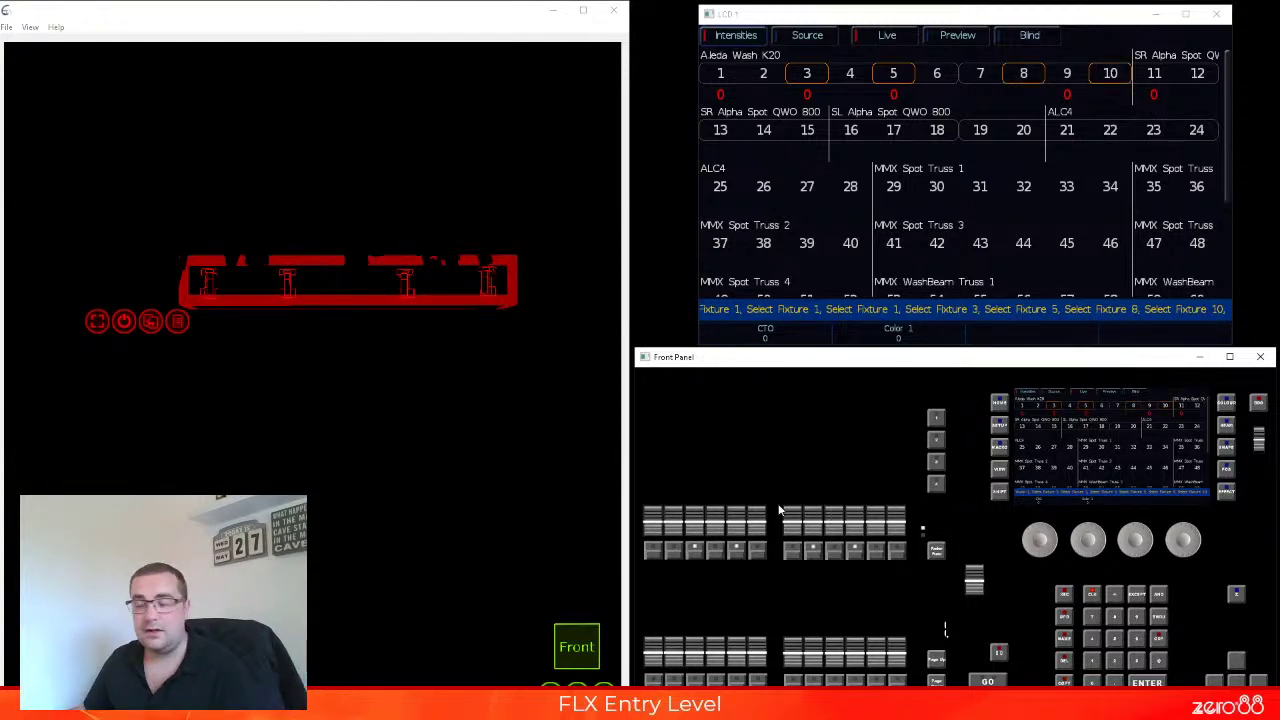
left_click(936, 552)
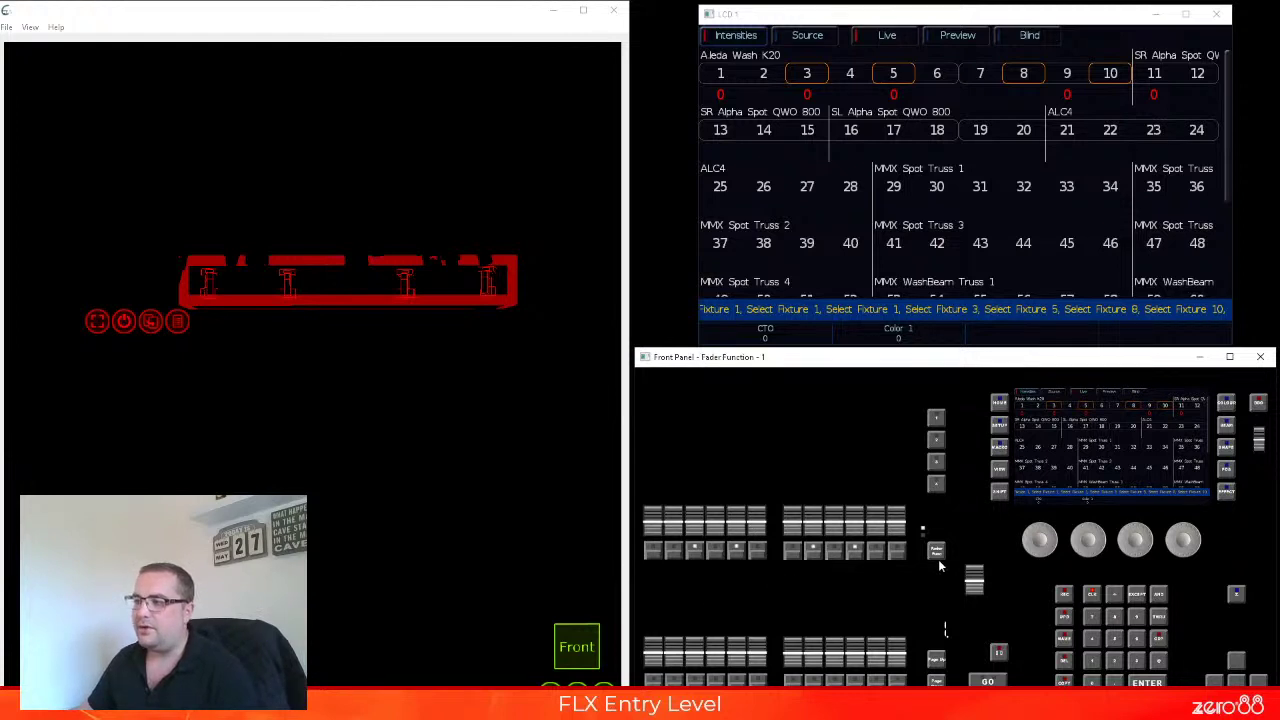
left_click(877, 558)
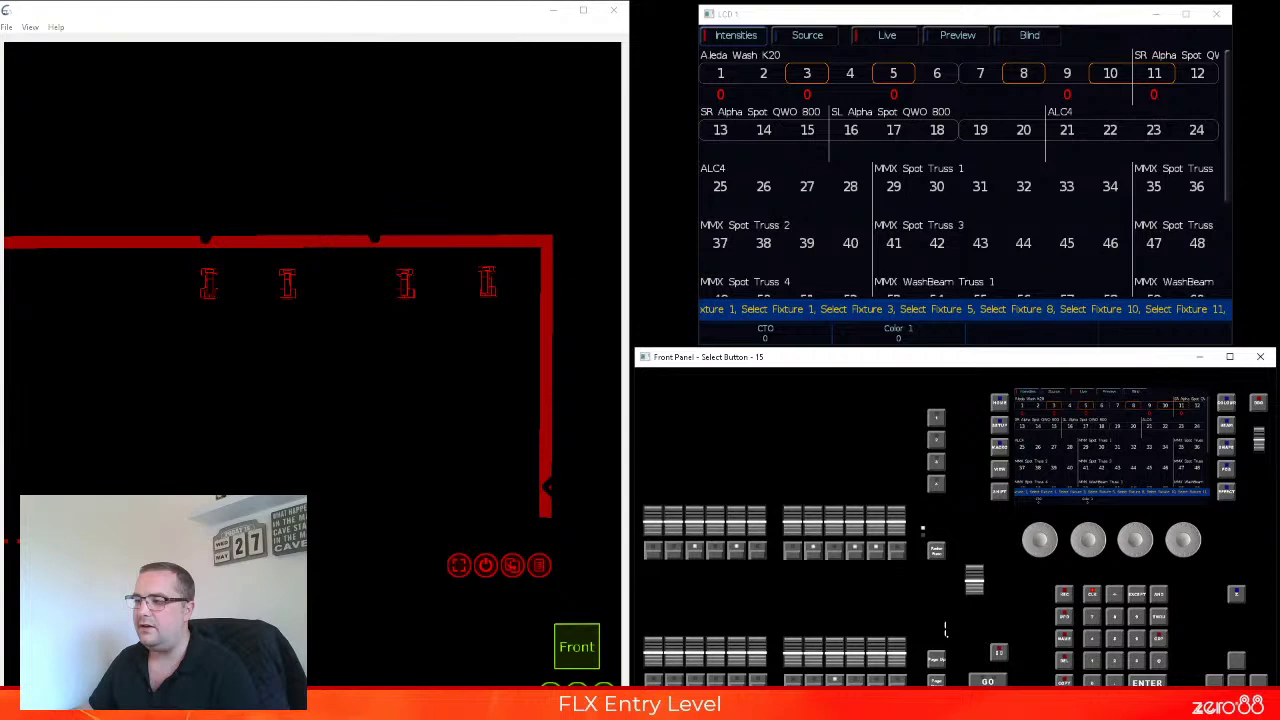
Add fixture 21 to the current fixture selection.
left_click(860, 549)
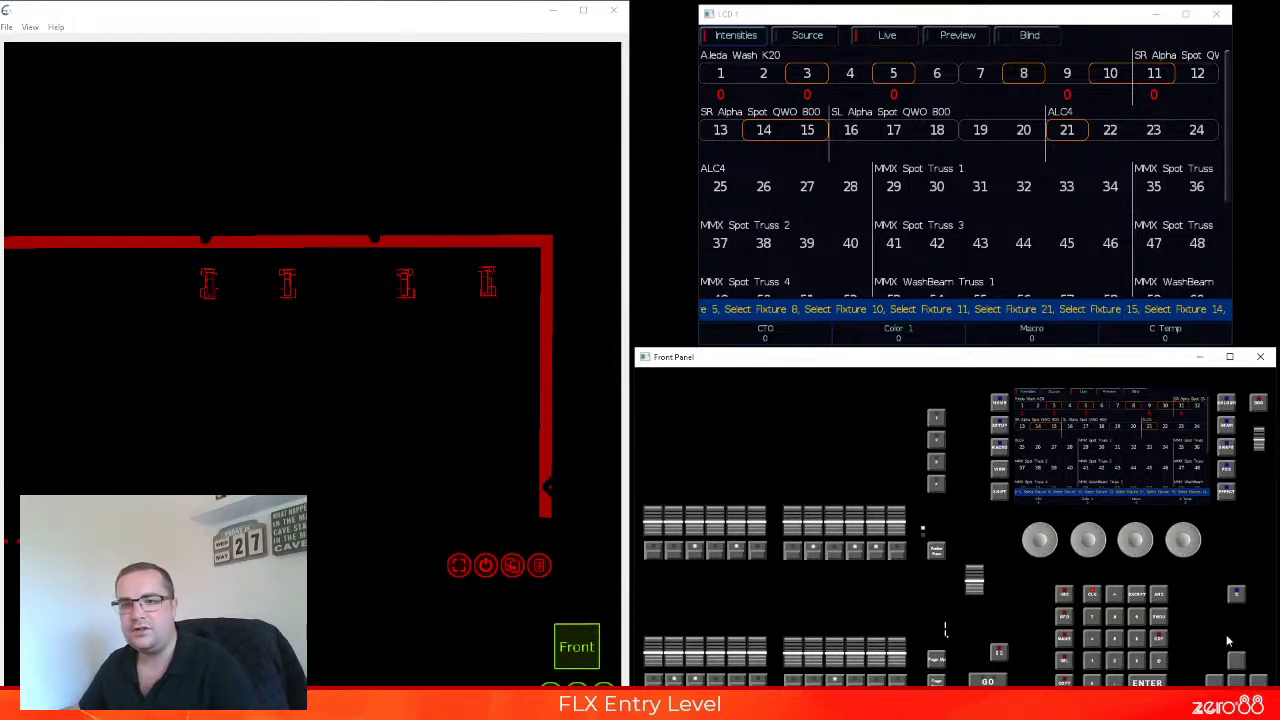
In Quick Access, roll the intensity wheel so the eight selected fixtures reach 100%.
left_click(1236, 596)
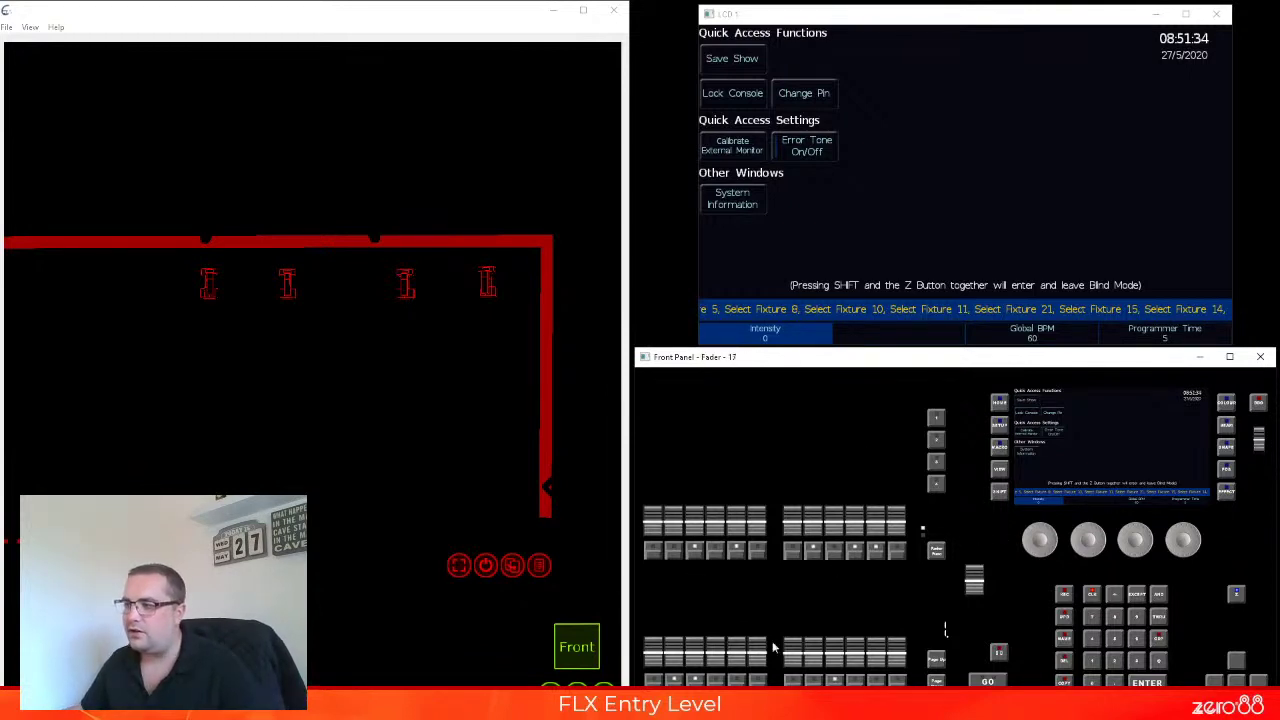
scroll(1054, 569, "up", 2)
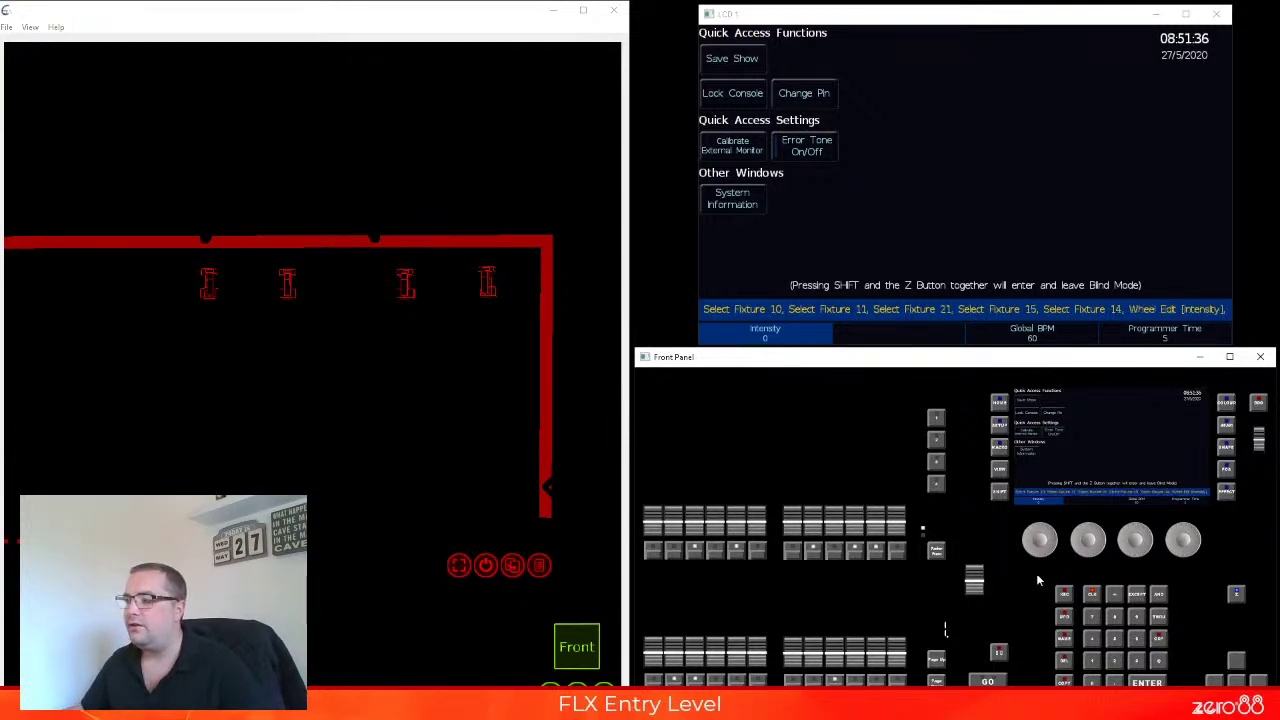
scroll(1040, 540, "down", 2)
scroll(1040, 540, "up", 11)
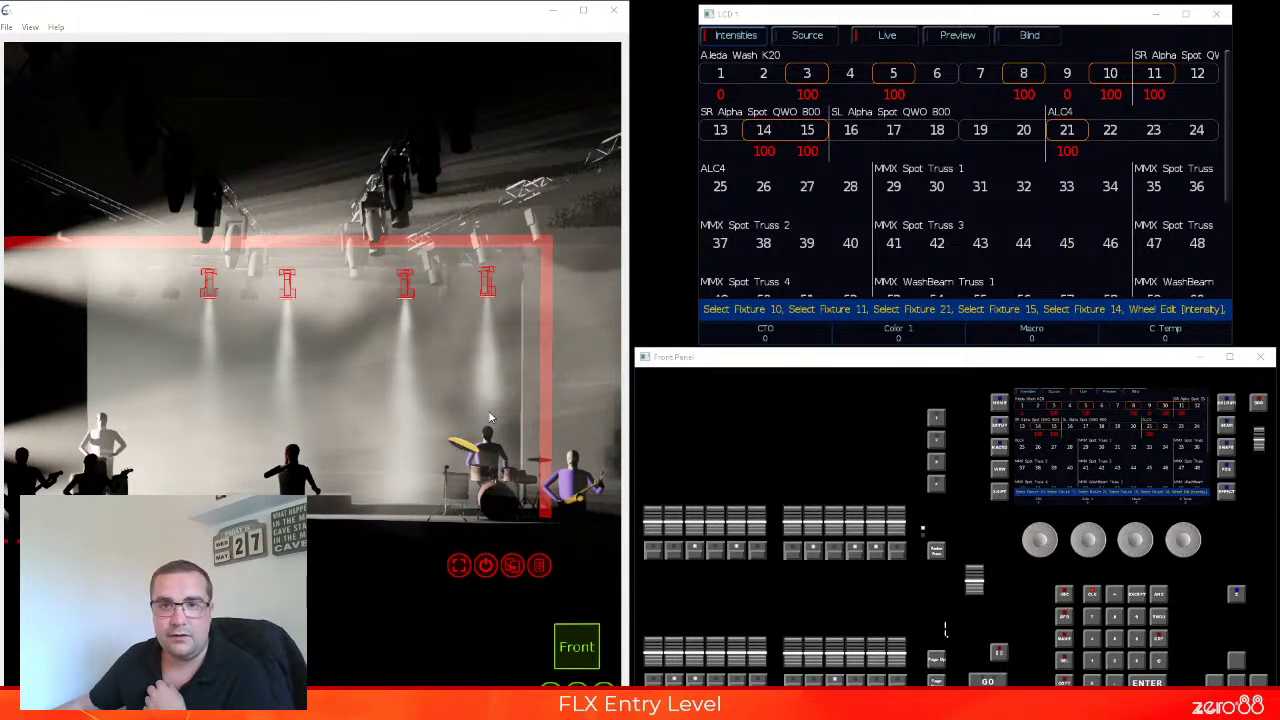
Press Clear twice to empty the command line and release the programmer.
left_click(1098, 598)
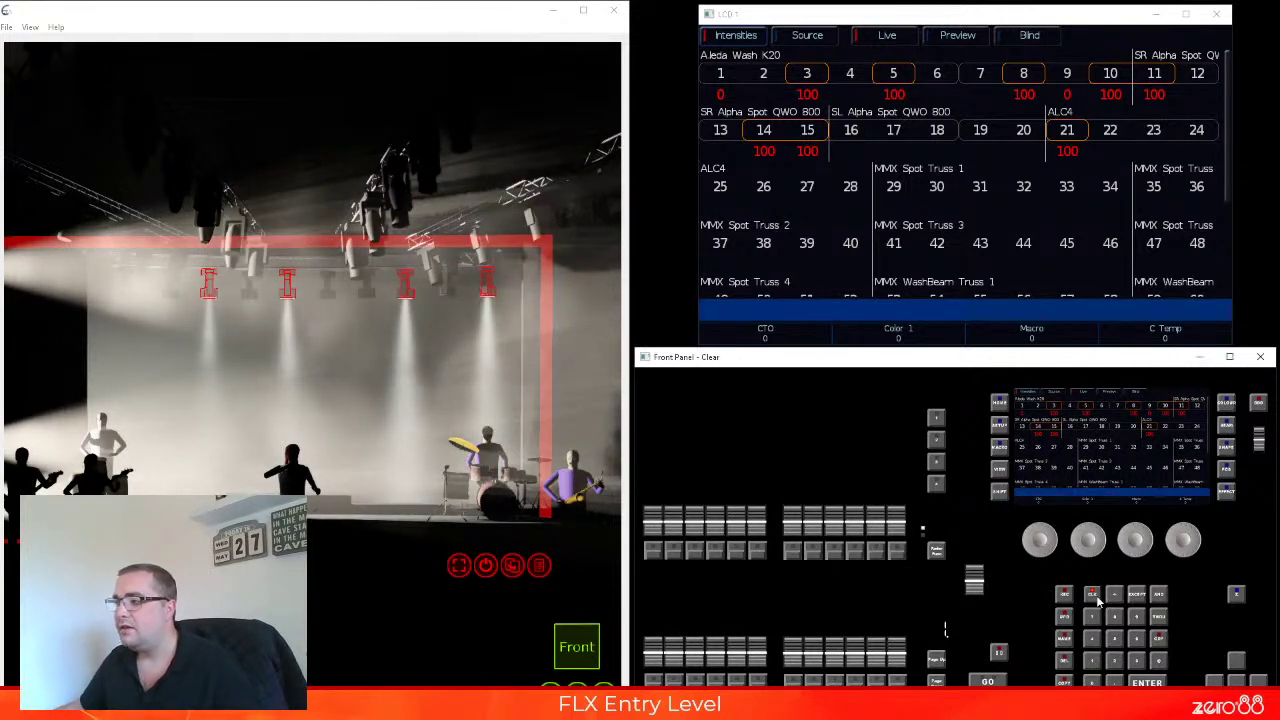
left_click(1098, 598)
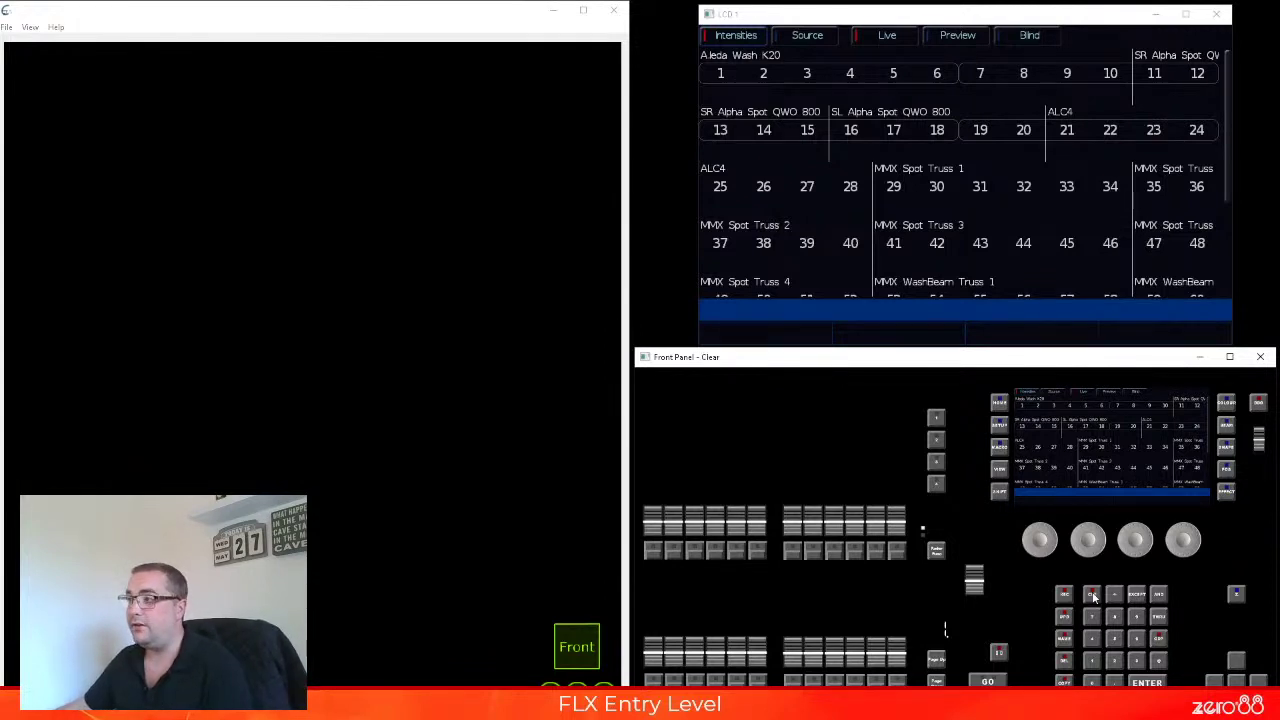
left_click(1091, 665)
left_click(1164, 660)
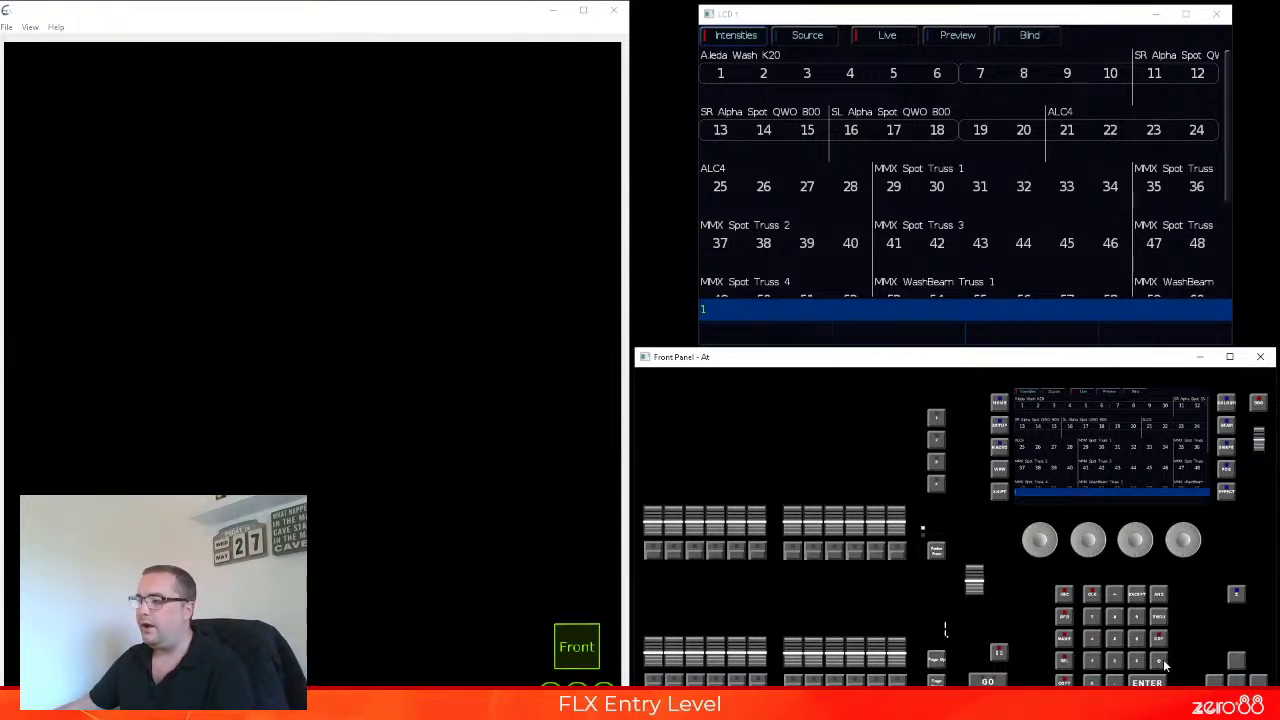
left_click(1091, 681)
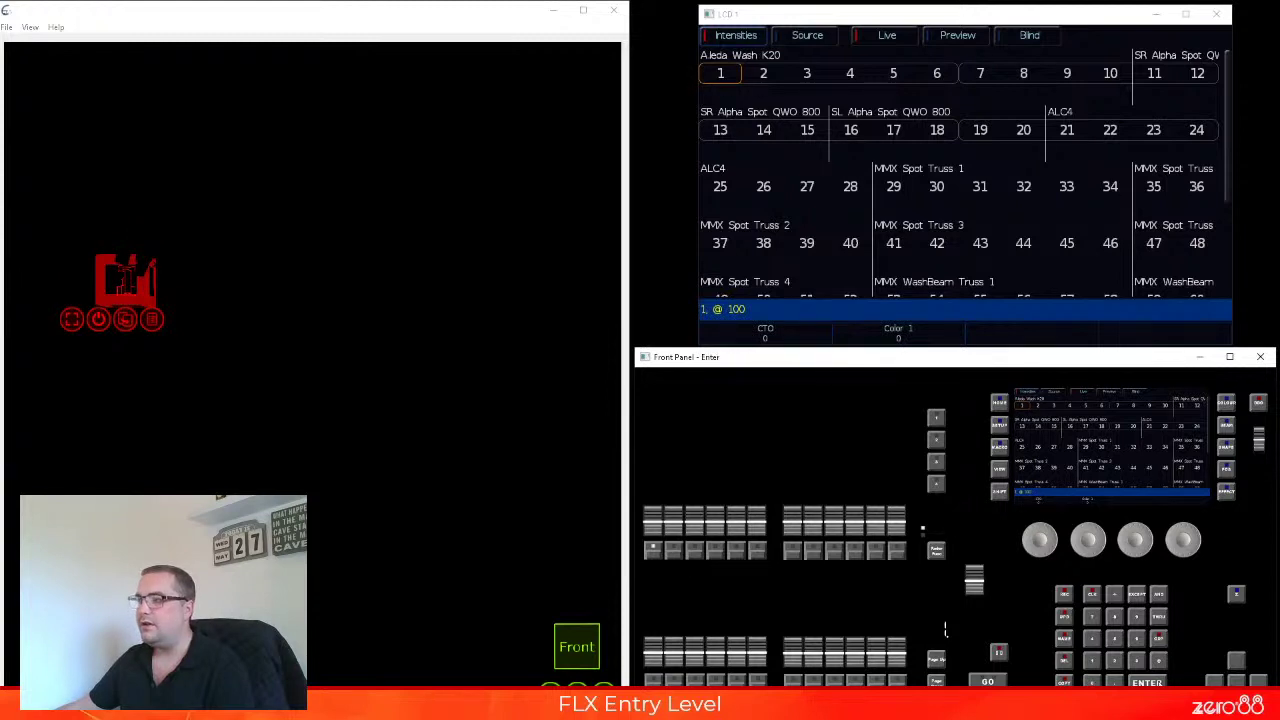
left_click(1147, 683)
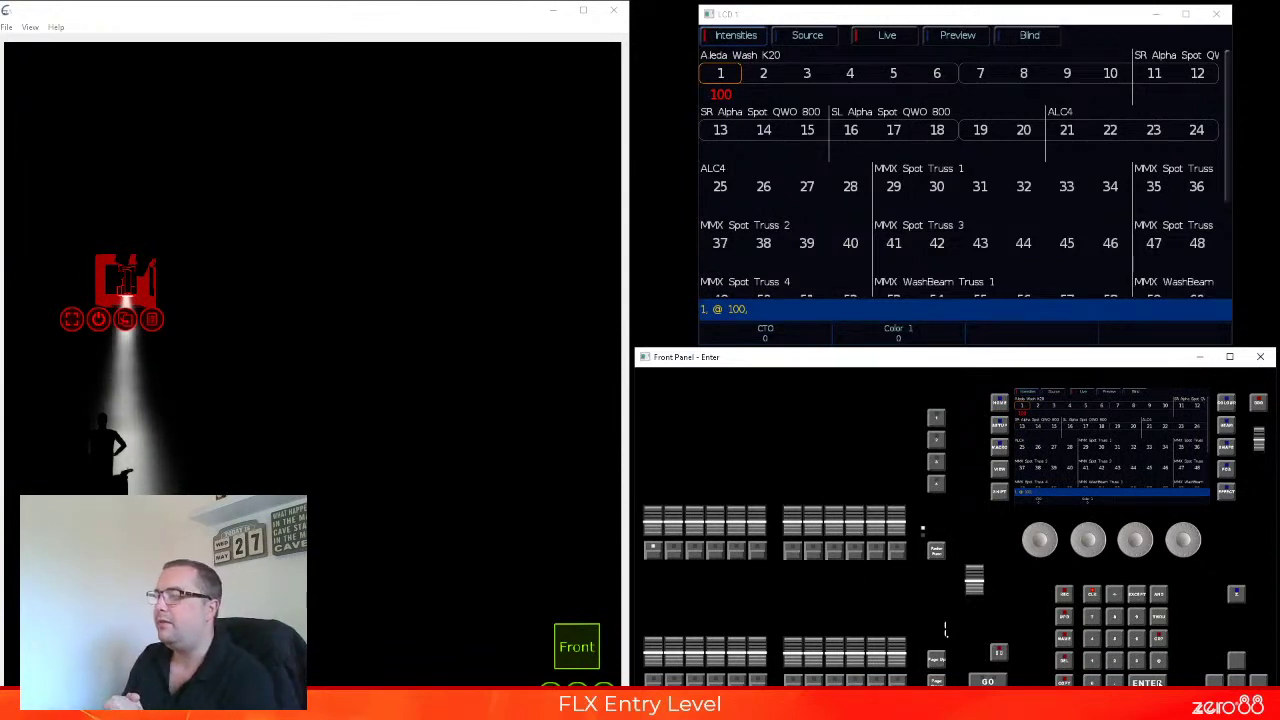
left_click(1093, 601)
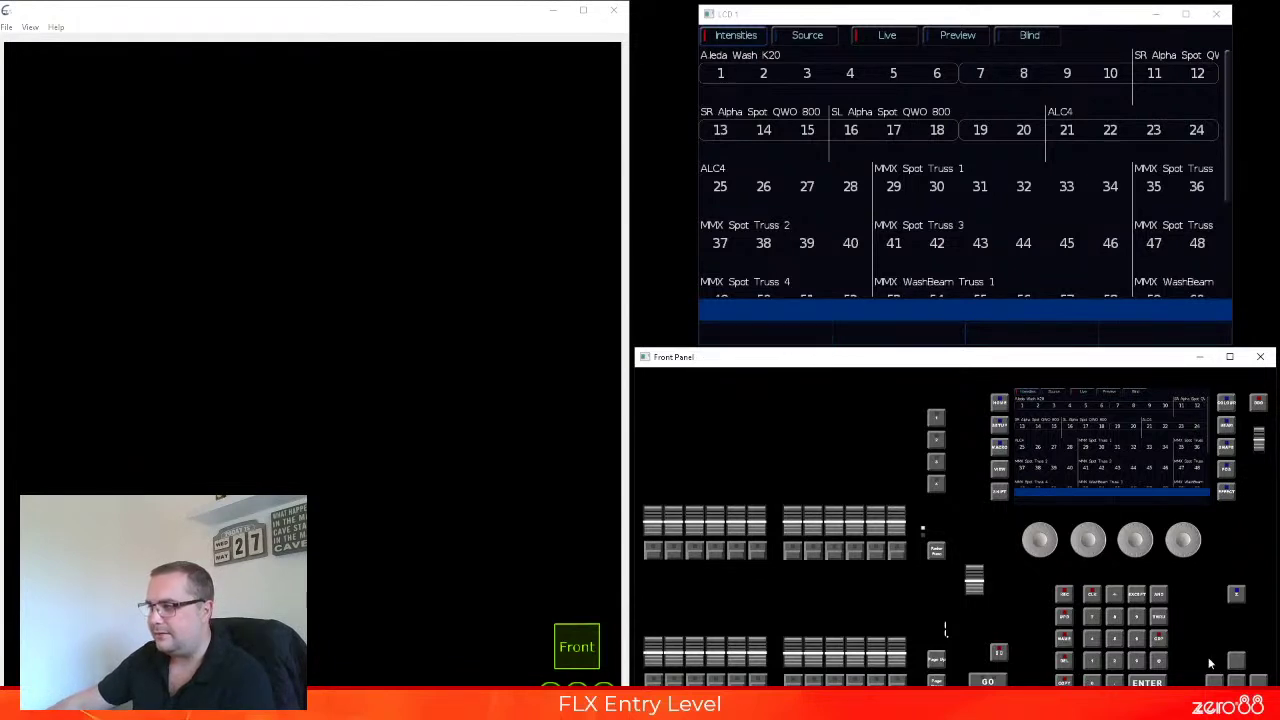
Key in 1 @ @ on the keypad to bring fixture 1 to full.
left_click(1096, 663)
left_click(1159, 661)
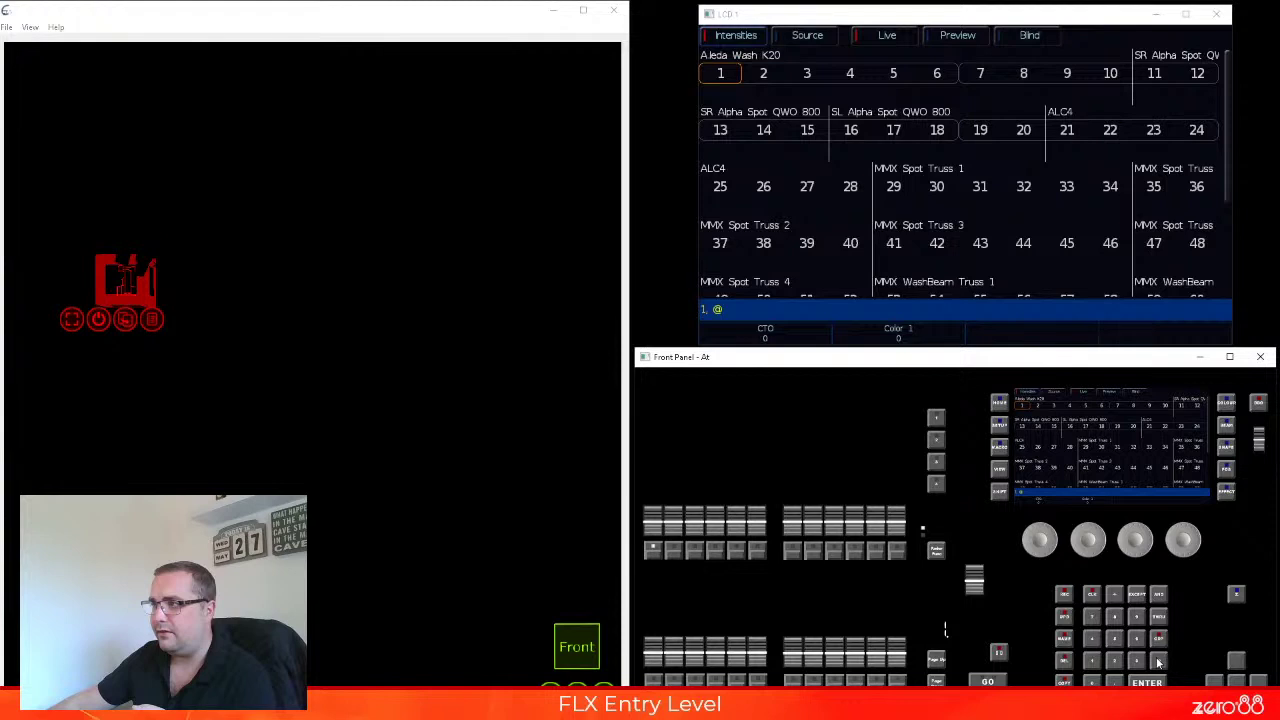
left_click(1159, 661)
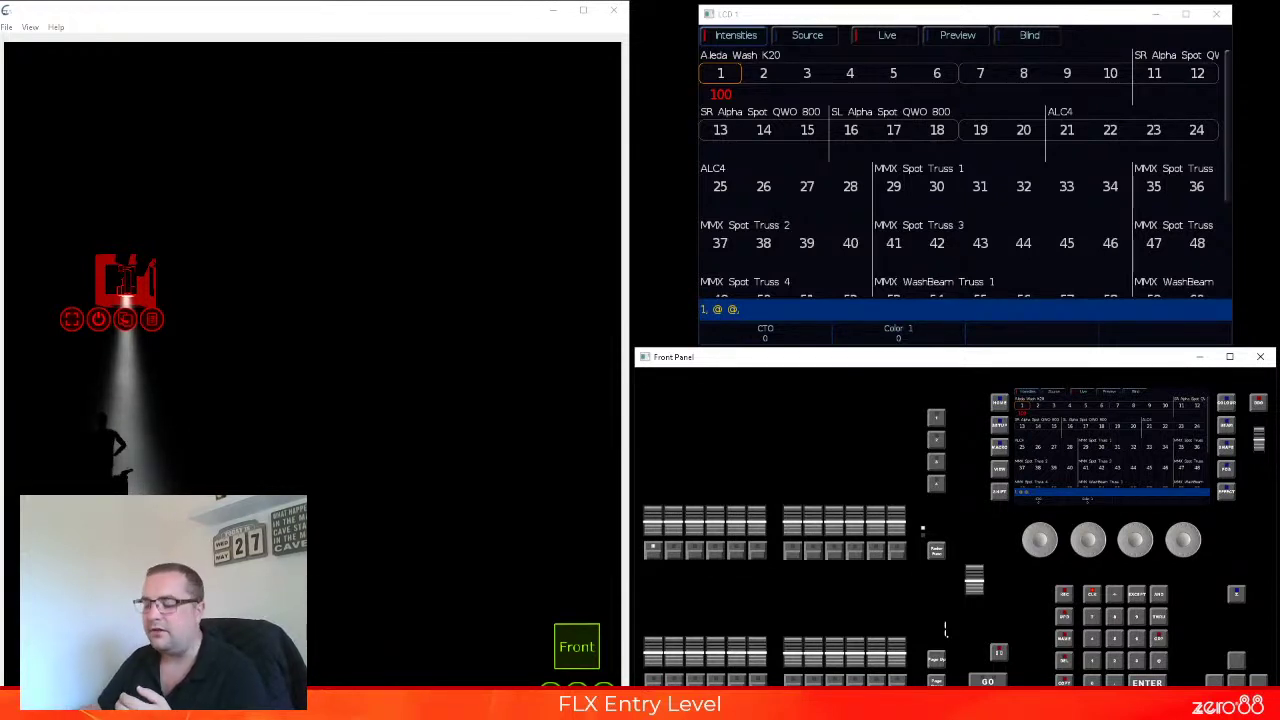
Set fixture 1 to 0 with 1 @ 0 Enter, then back to full with 1 @ @.
left_click(1092, 662)
left_click(1158, 660)
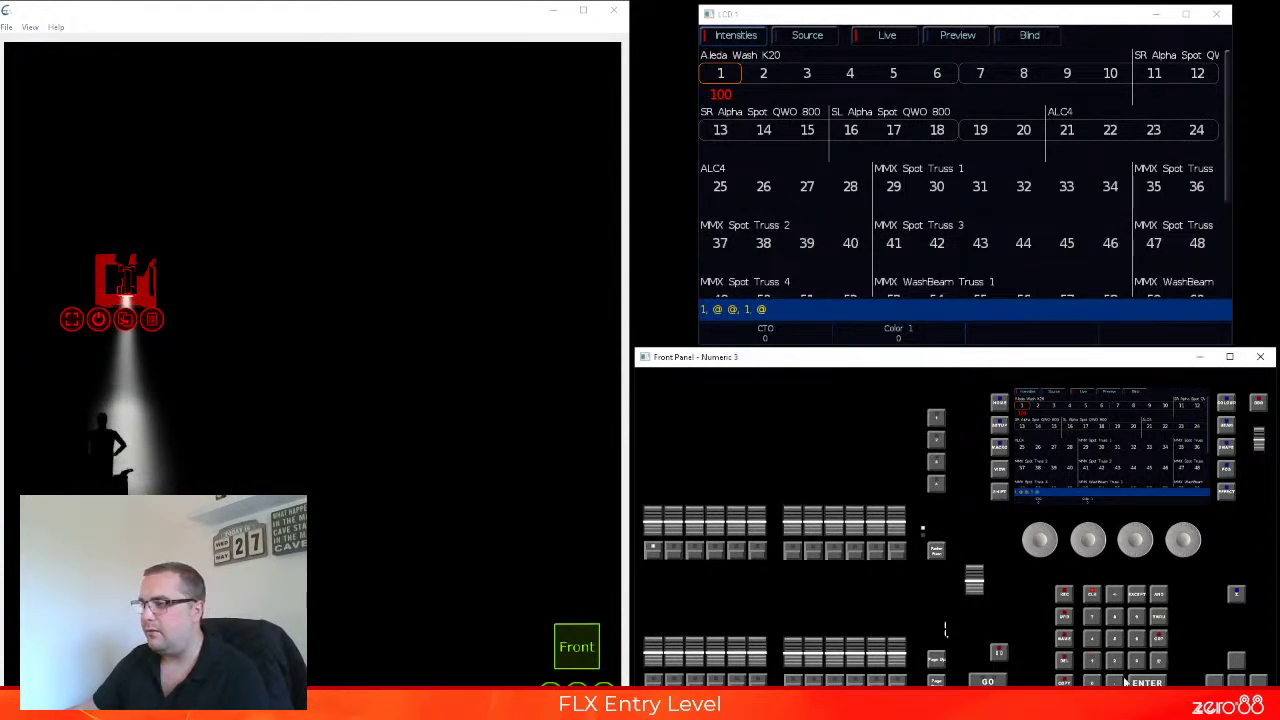
left_click(1092, 682)
left_click(1147, 682)
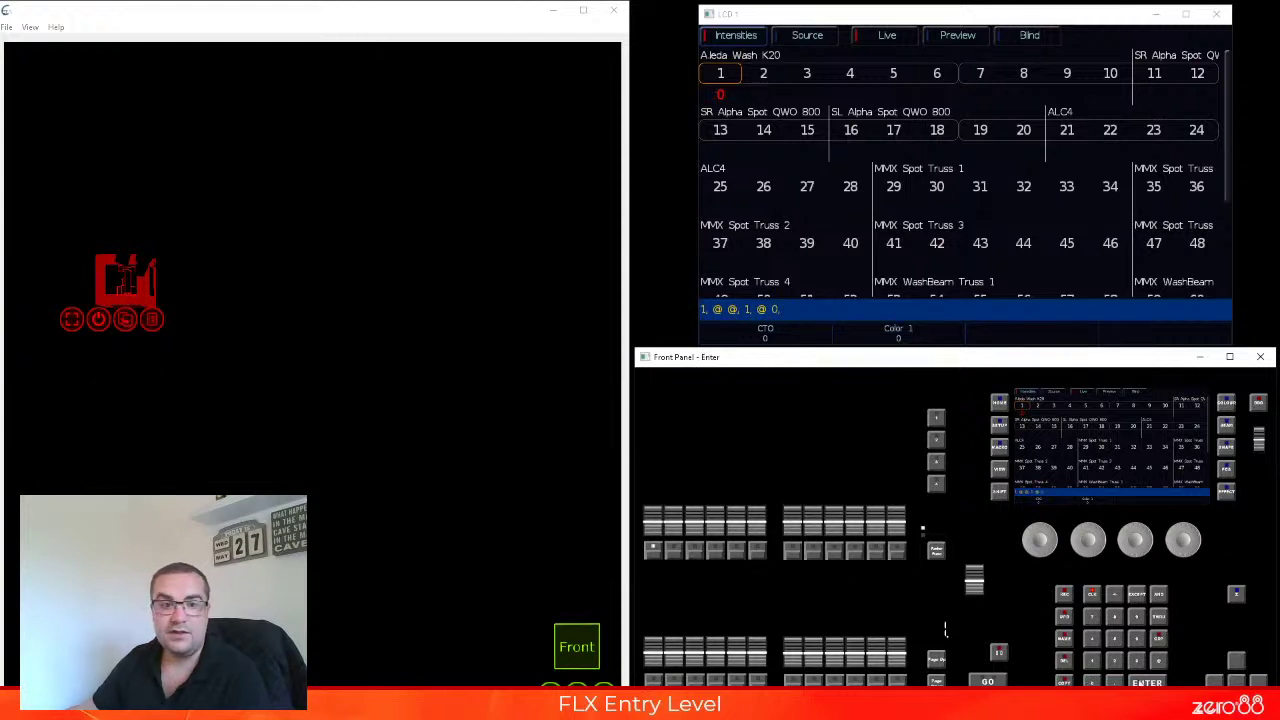
left_click(1092, 662)
left_click(1158, 660)
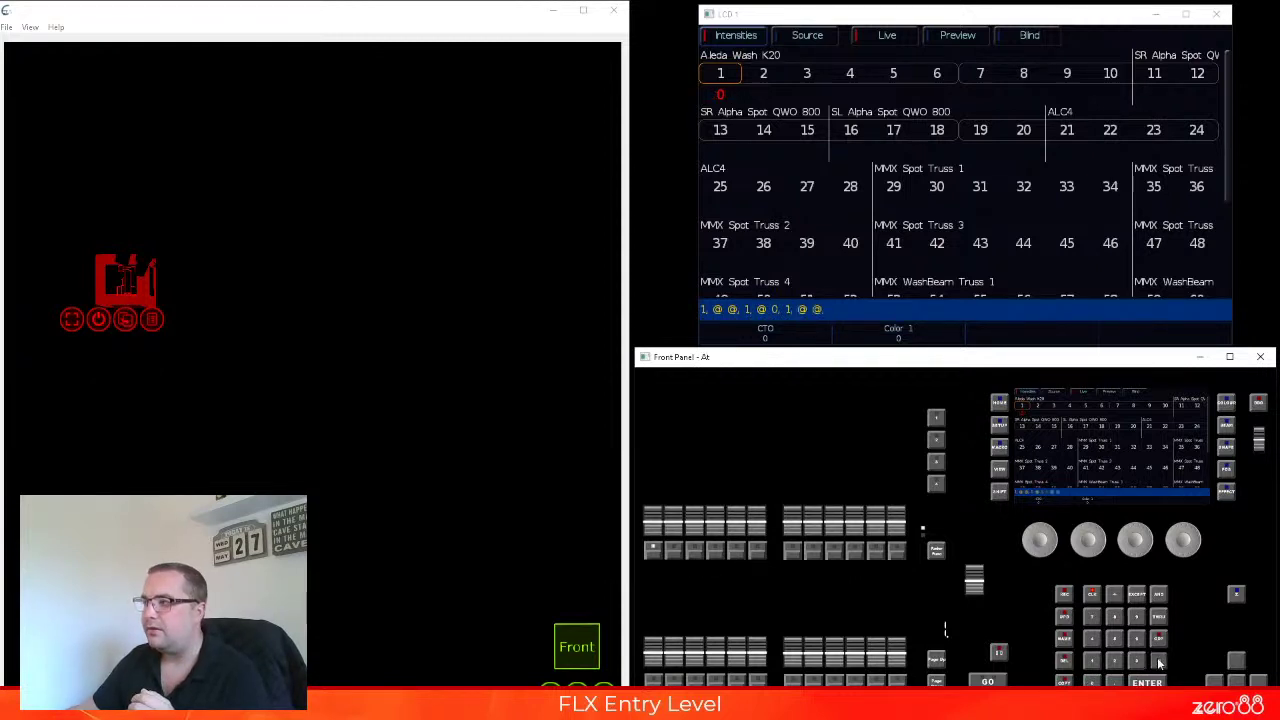
left_click(1158, 660)
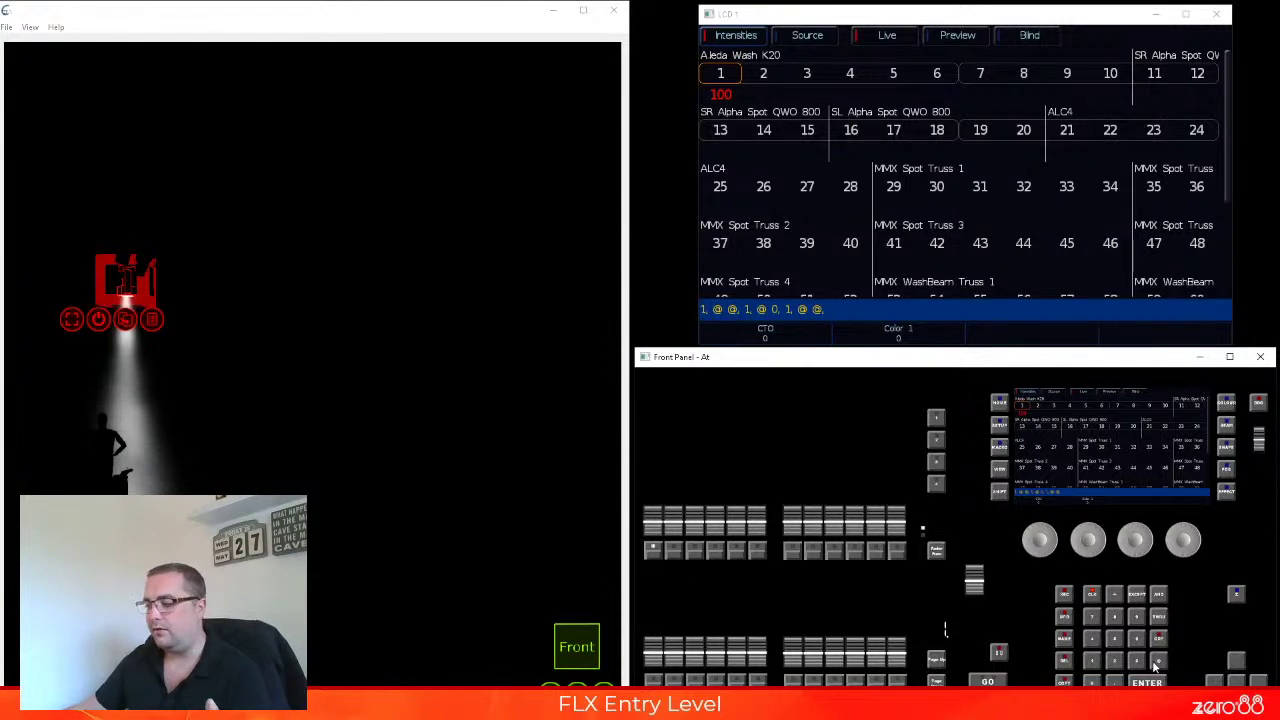
Zero fixture 1 with 1 @ . and clear the programmer.
left_click(1092, 660)
left_click(1158, 660)
left_click(1114, 682)
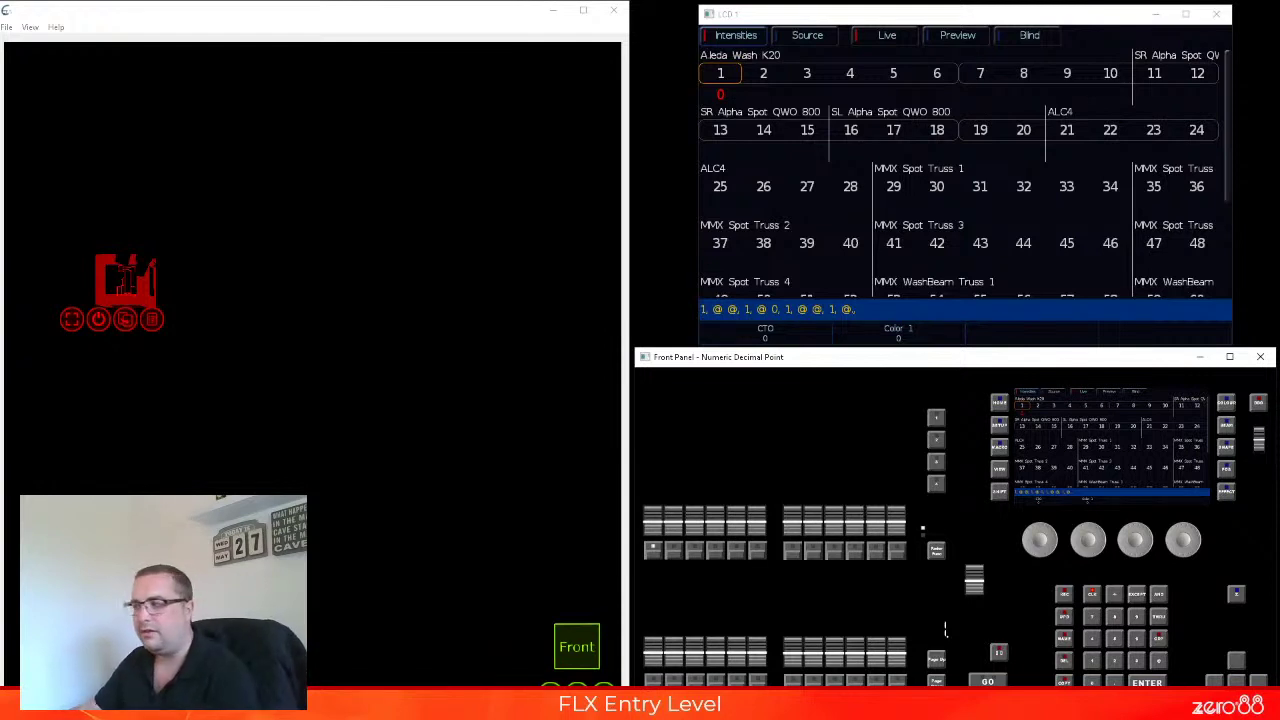
left_click(1093, 598)
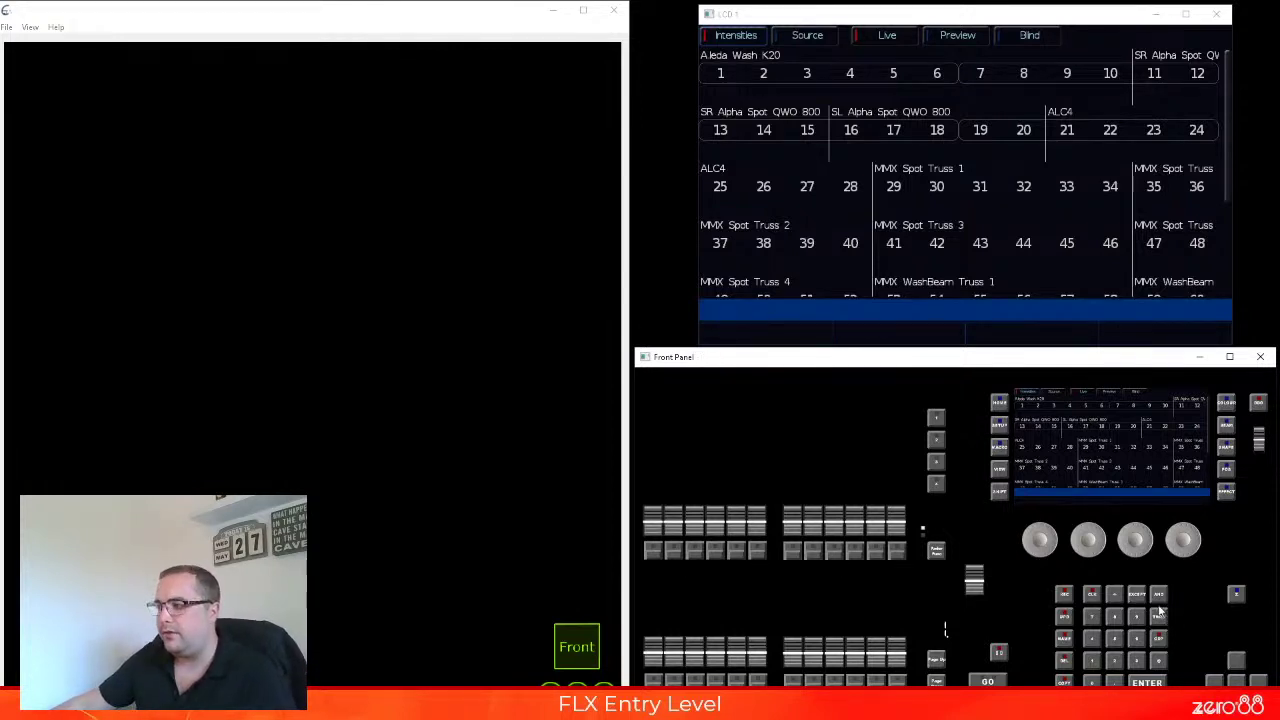
Set fixtures 1, 5 and 10 to 75 with 1 And 5 And 10 @ 75 Enter, then Clear.
left_click(1093, 665)
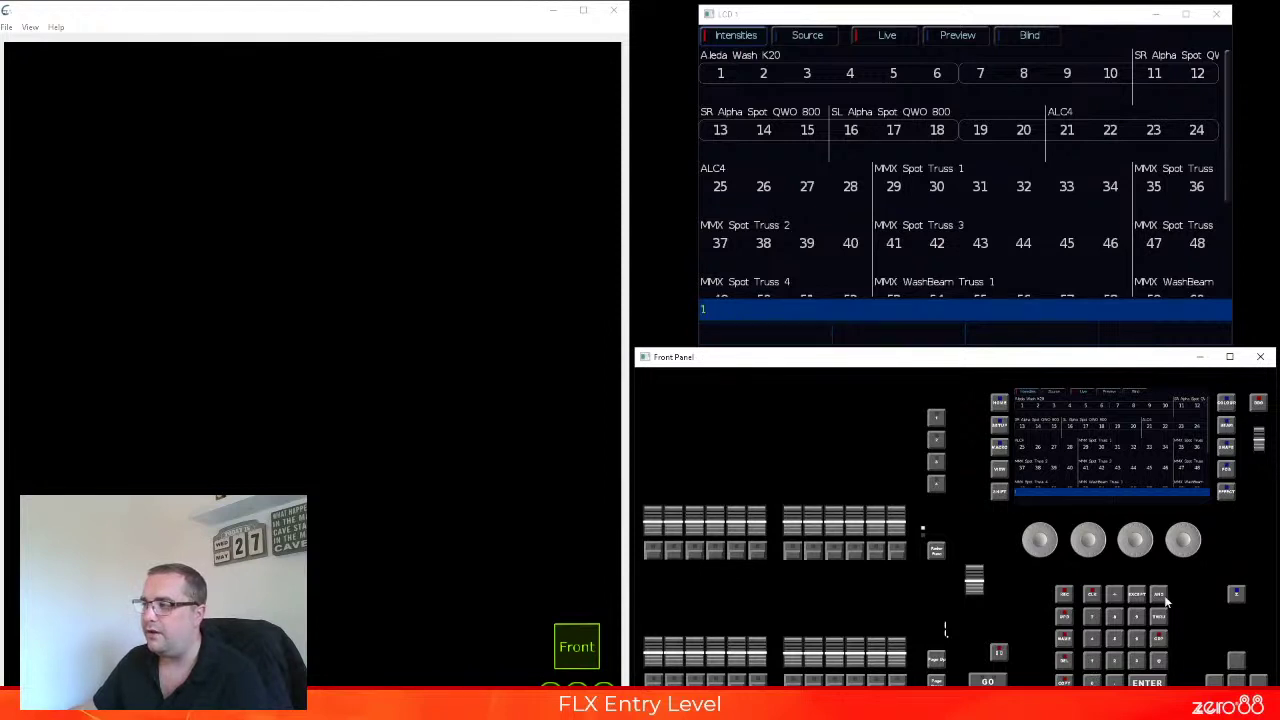
left_click(1159, 594)
left_click(1114, 640)
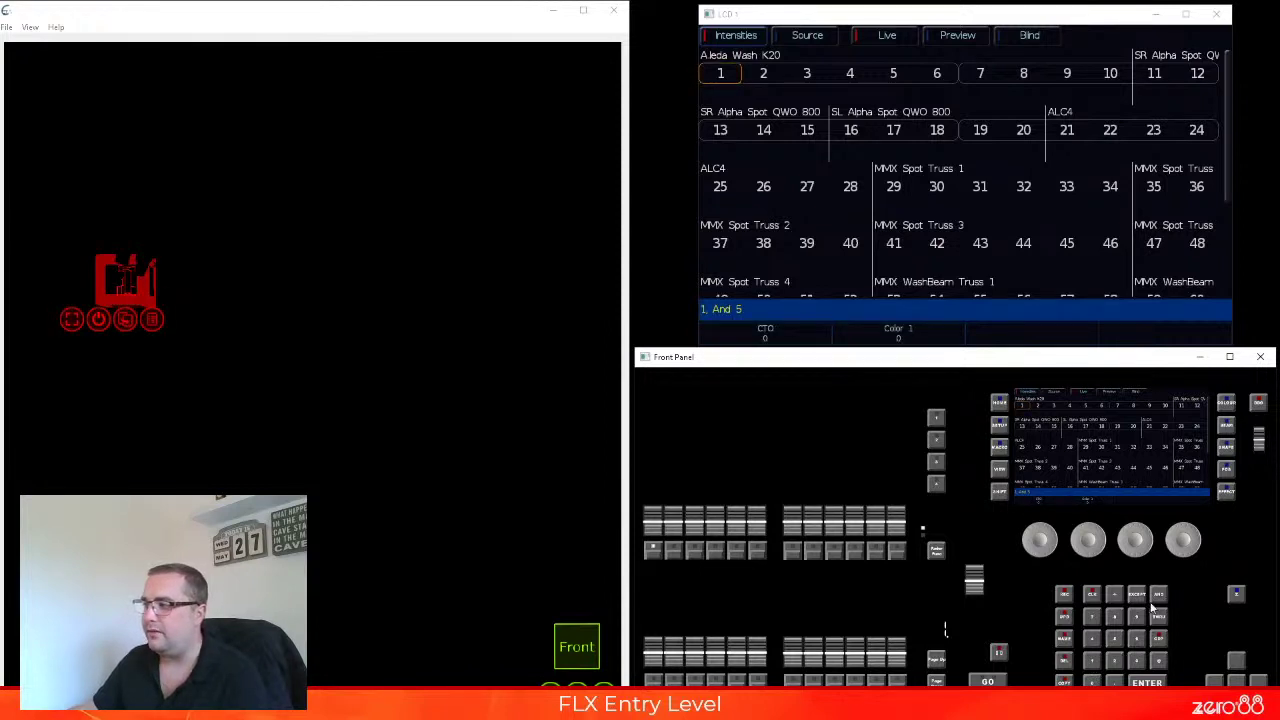
left_click(1159, 594)
left_click(1095, 662)
left_click(1093, 682)
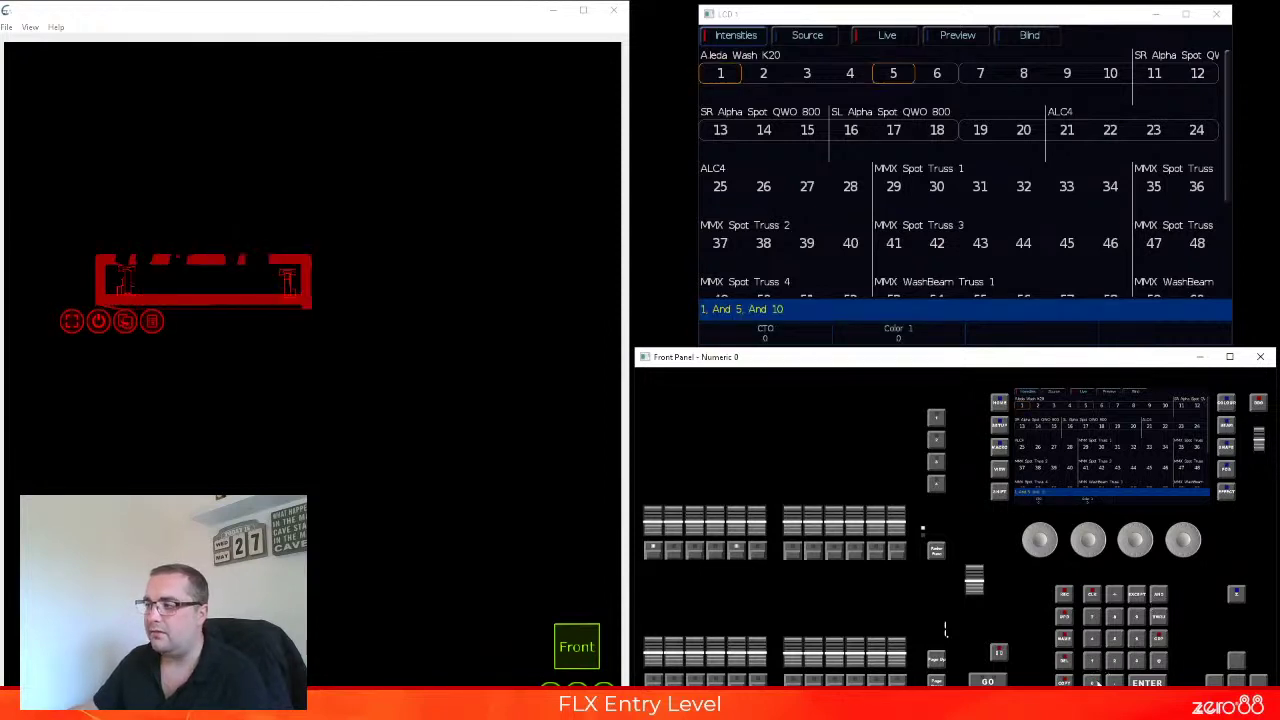
left_click(1159, 662)
left_click(1093, 616)
left_click(1114, 639)
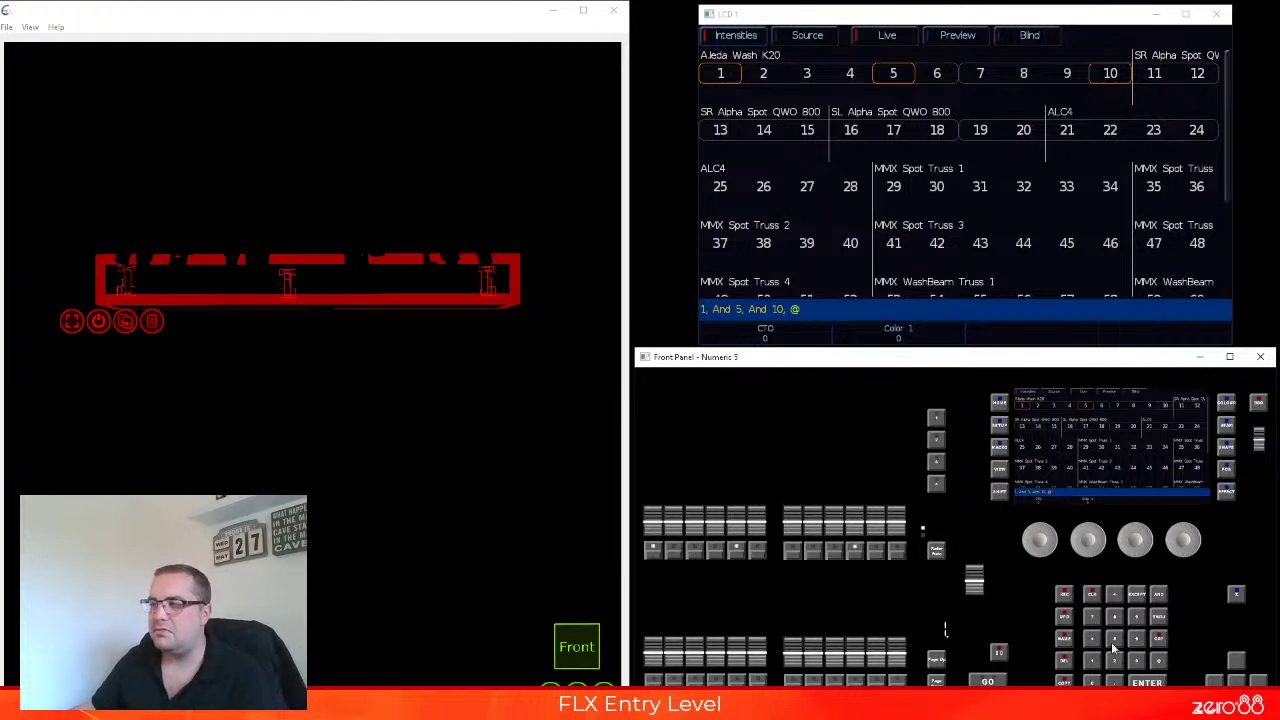
left_click(1138, 682)
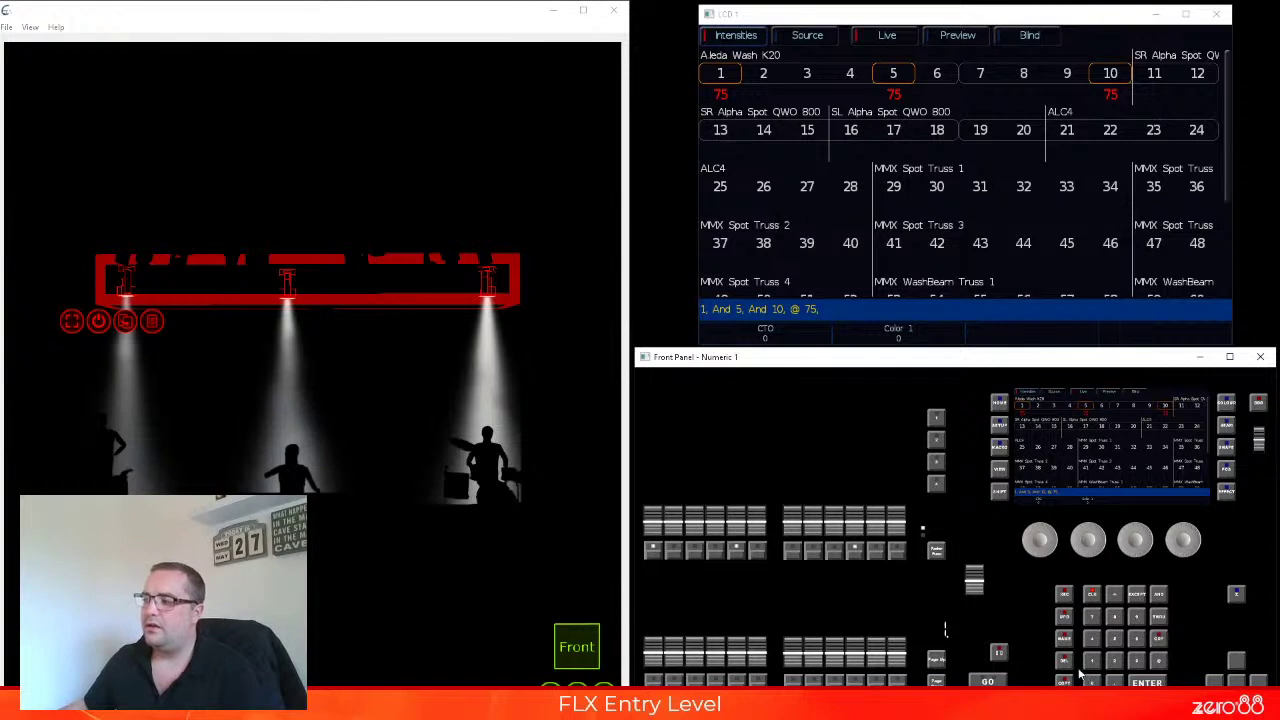
left_click(1094, 595)
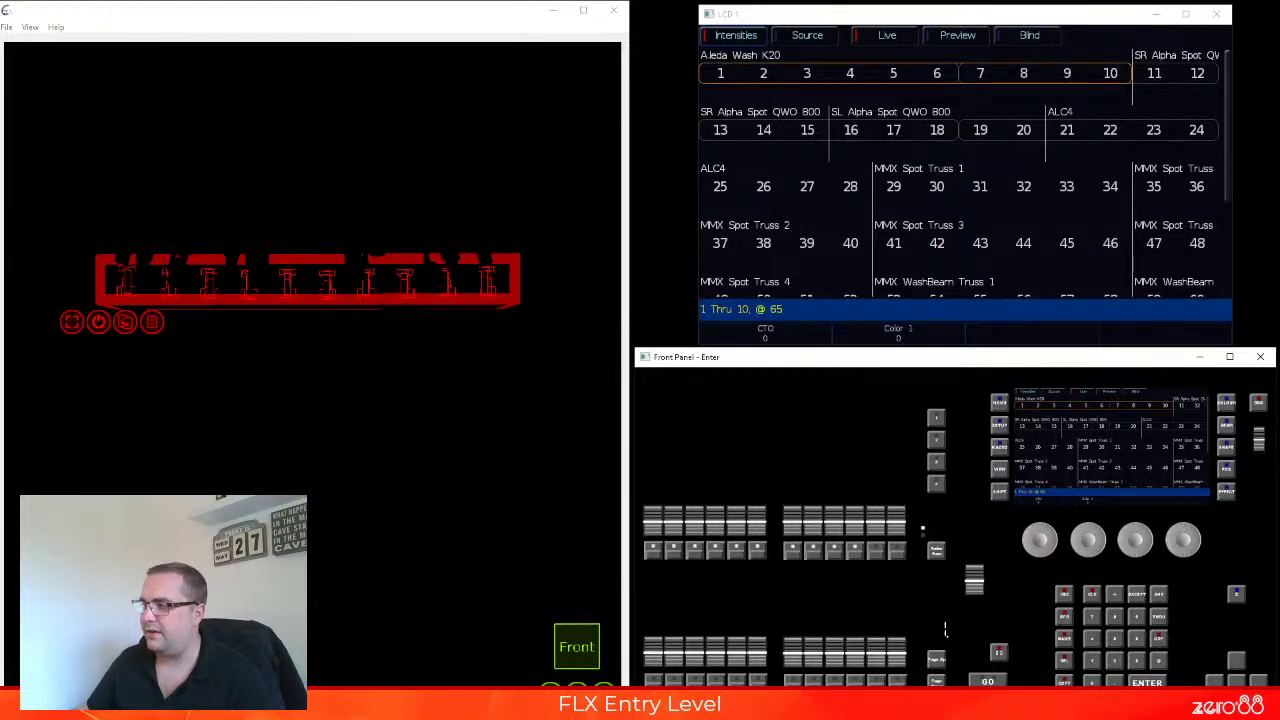
Apply 65 to fixtures 1 Thru 10, then clear the programmer and select fixture 1.
left_click(1147, 682)
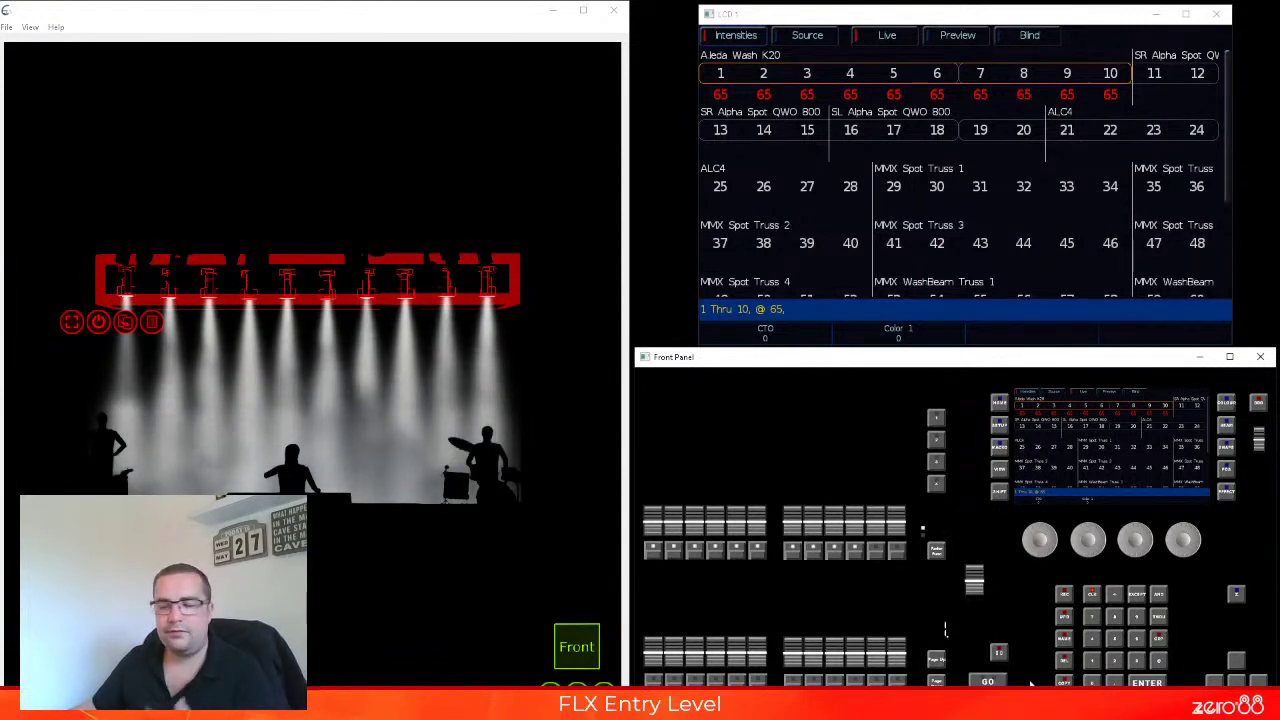
left_click(1093, 595)
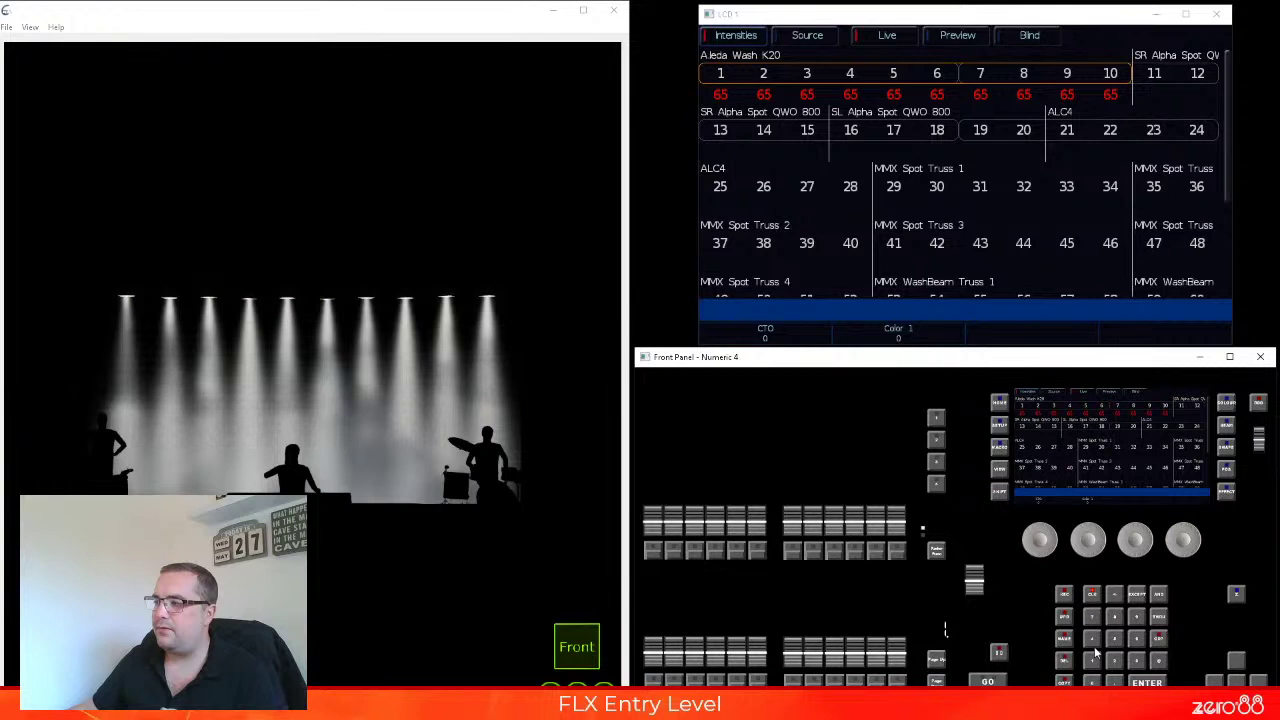
left_click(1093, 595)
left_click(1091, 660)
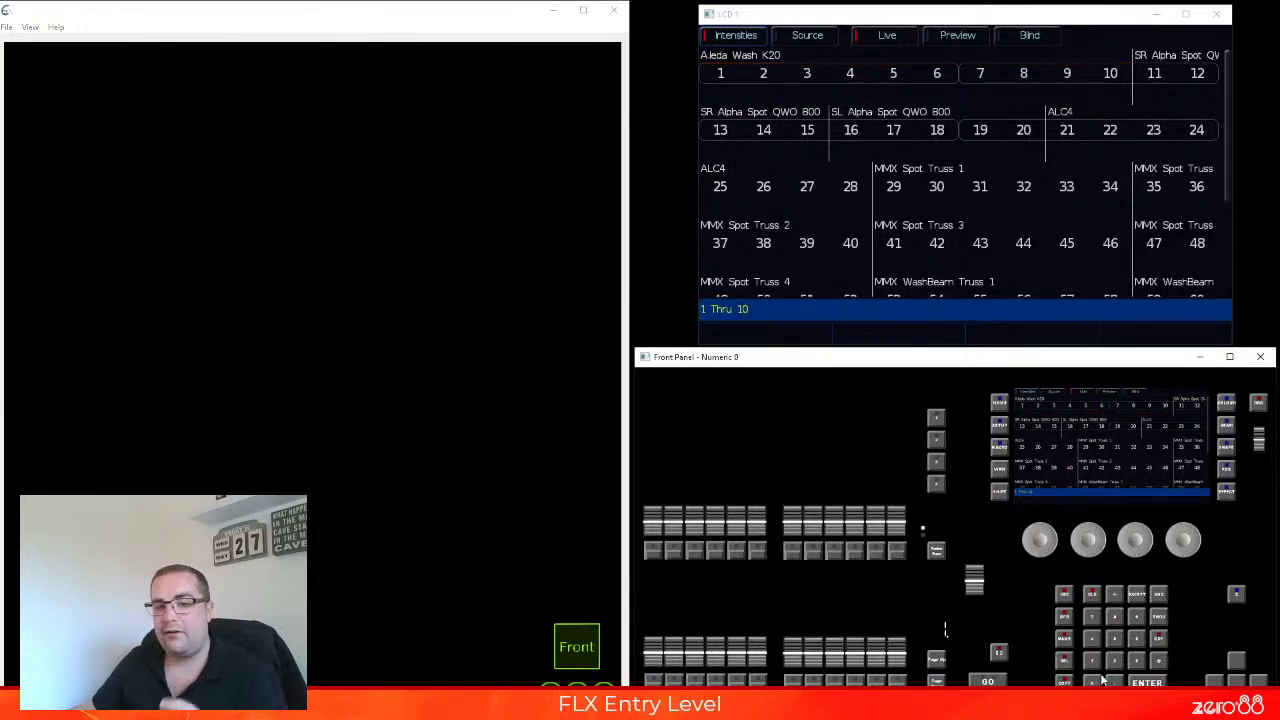
Set fixtures 1 Thru 10 Except 5 to 55, leaving fixture 5 dark.
left_click(1137, 595)
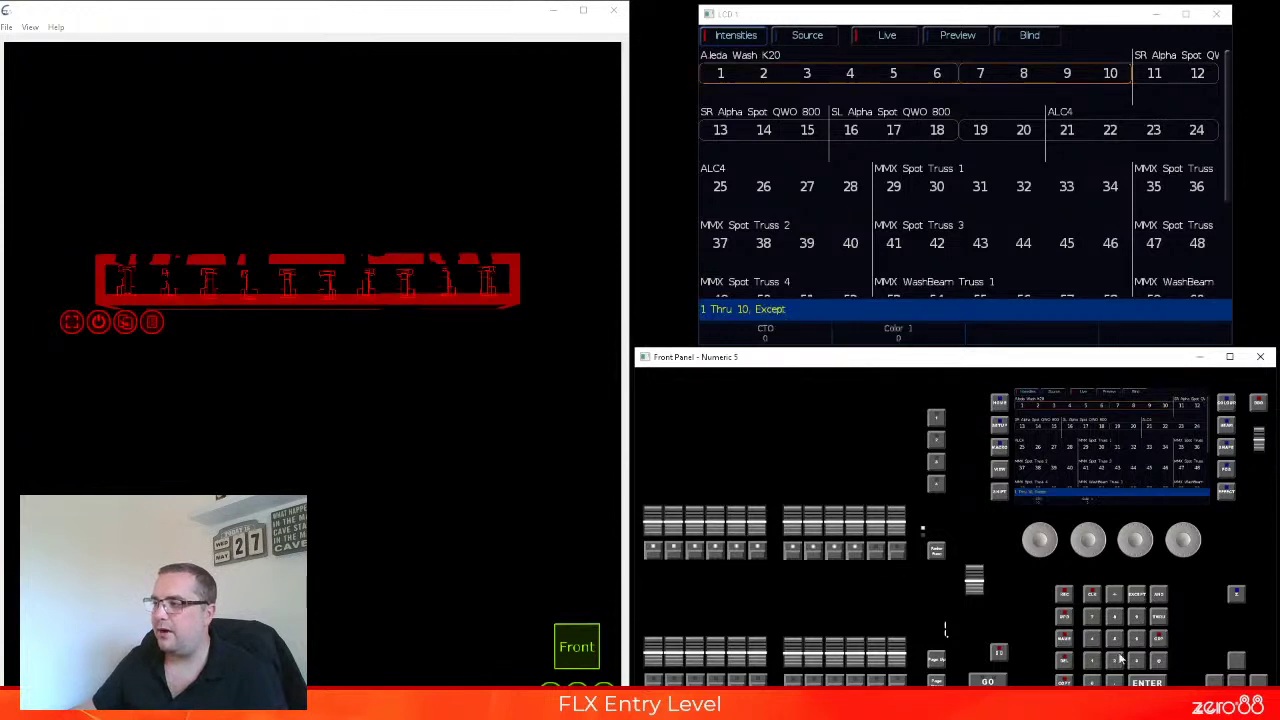
type("55")
key("Return")
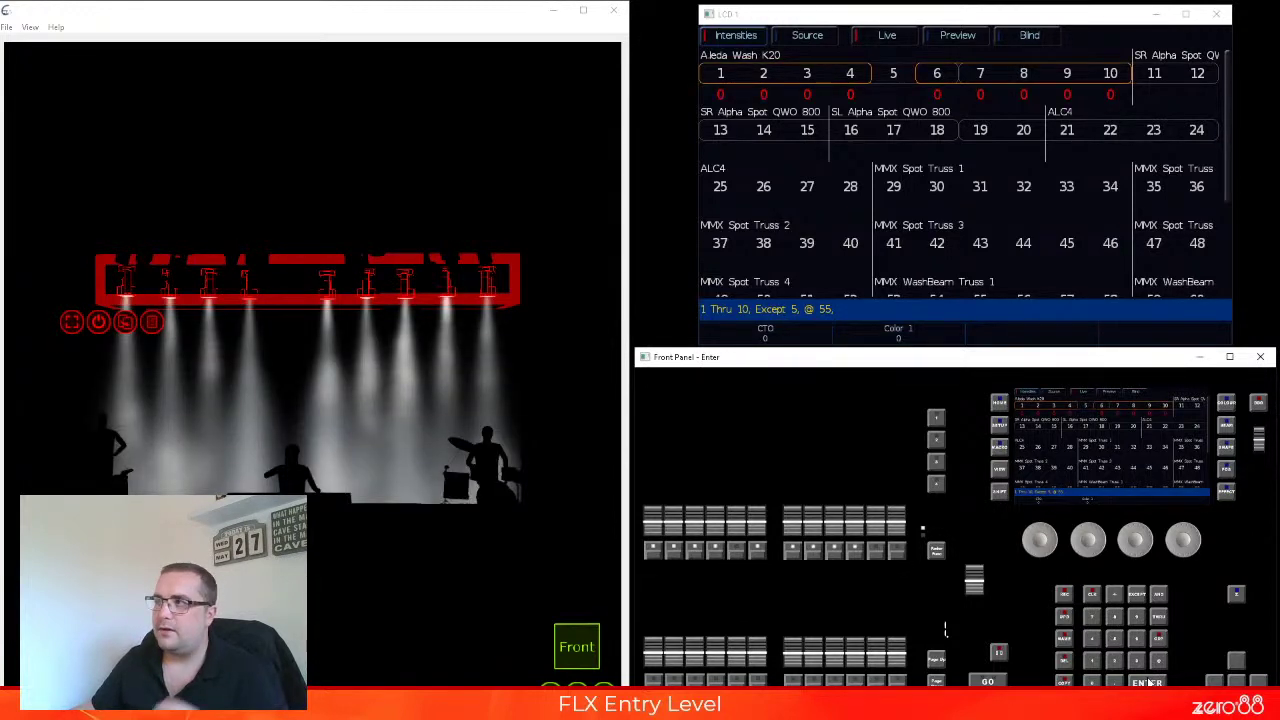